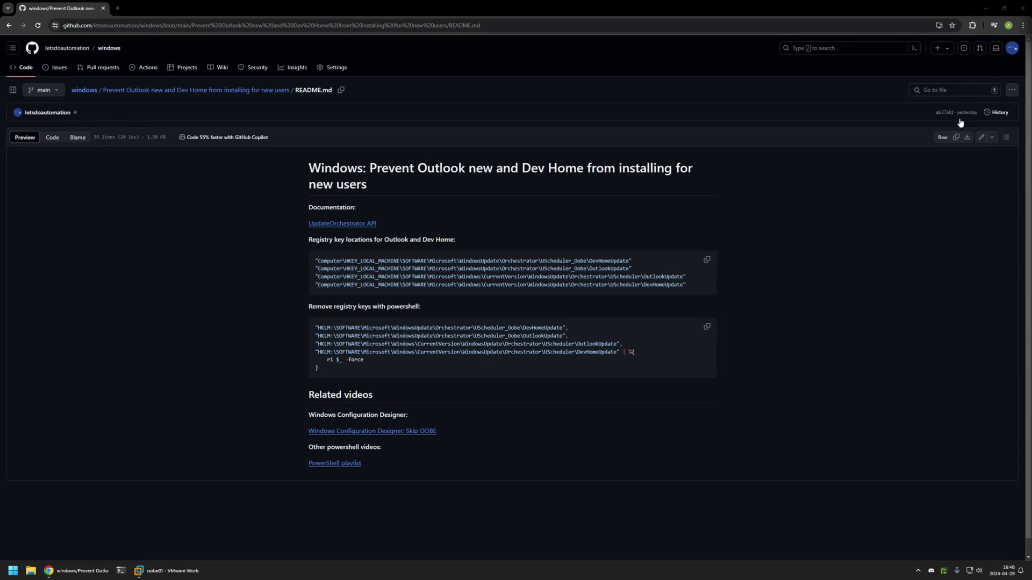
# Open the UpdateOrchestrator API documentation from the README in a new tab and highlight its title
pyautogui.middleClick(359, 225)
pyautogui.click(161, 8)
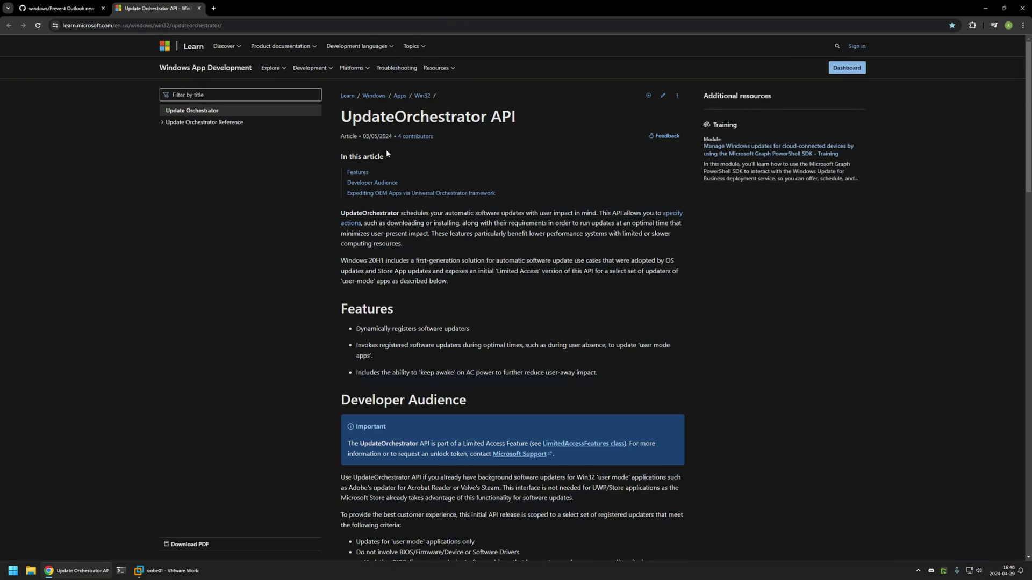
pyautogui.moveTo(342, 117); pyautogui.dragTo(514, 118)
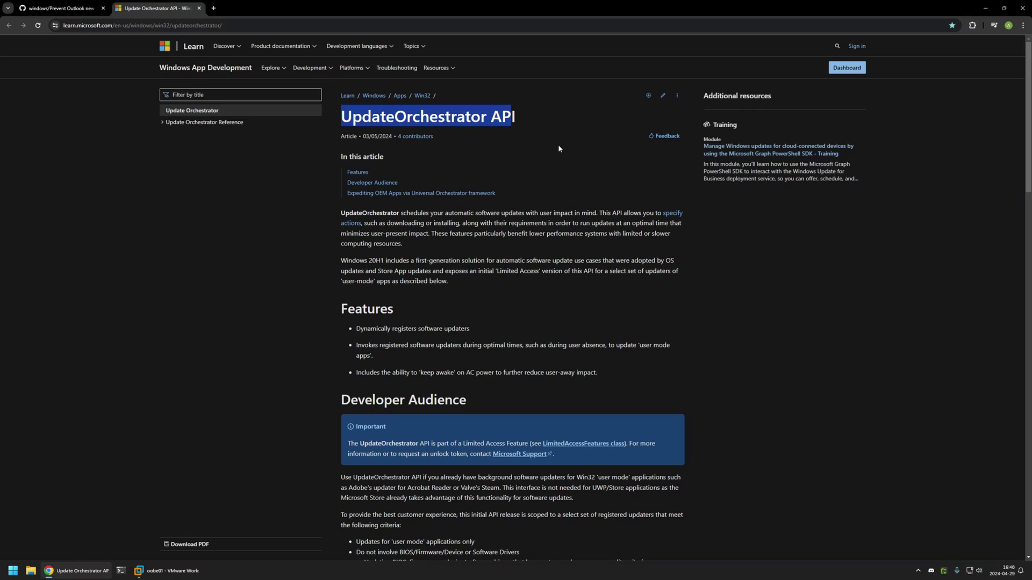
pyautogui.click(477, 155)
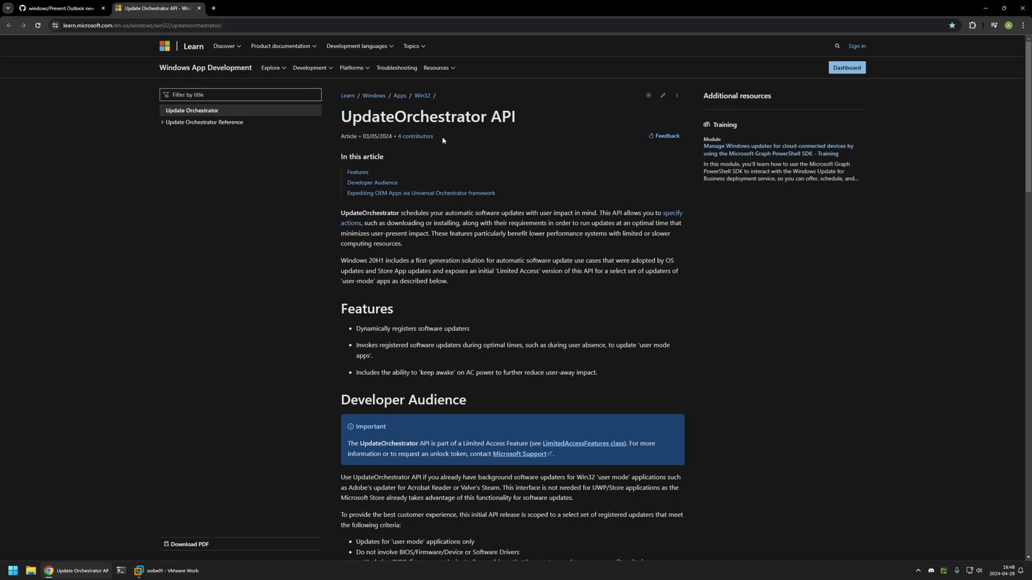
pyautogui.moveTo(353, 117); pyautogui.dragTo(486, 118)
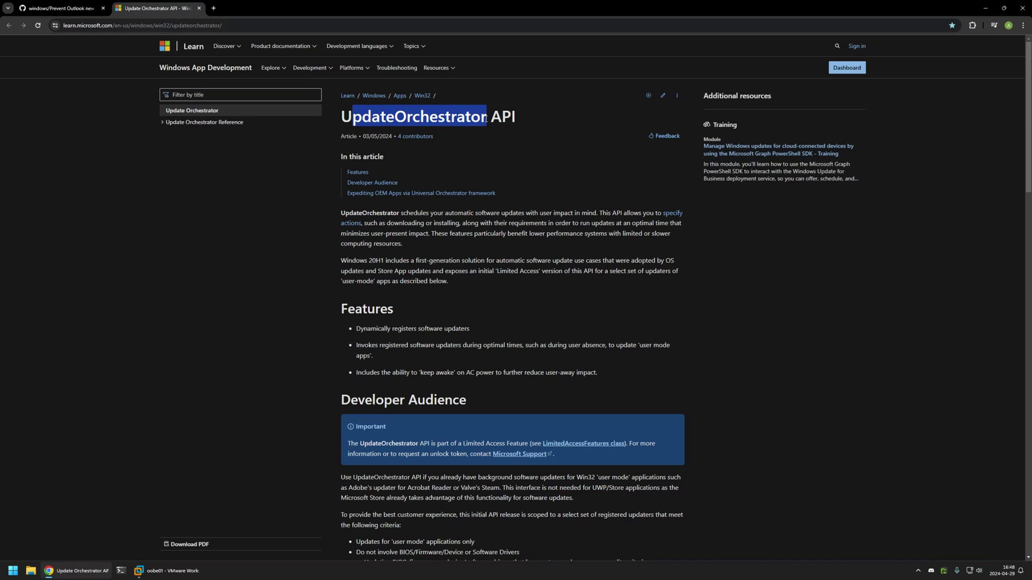
pyautogui.click(435, 136)
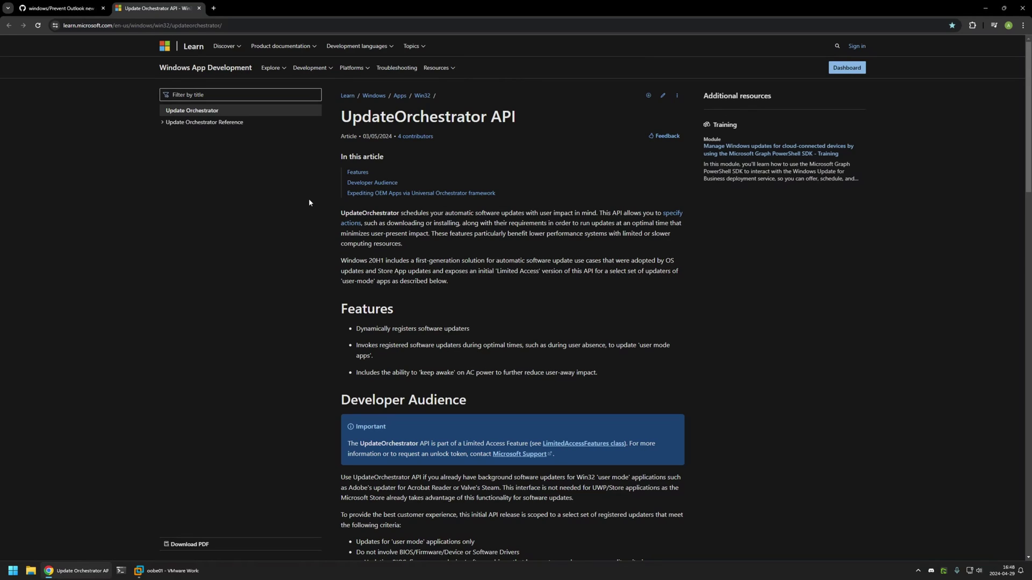
# Examine the section on expediting OEM apps, highlighting the installation timing and the USchedular_OOBE registry path under Registration
pyautogui.moveTo(336, 110); pyautogui.dragTo(622, 289)
pyautogui.scroll(-3, 623, 290)
pyautogui.scroll(-3, 623, 290)
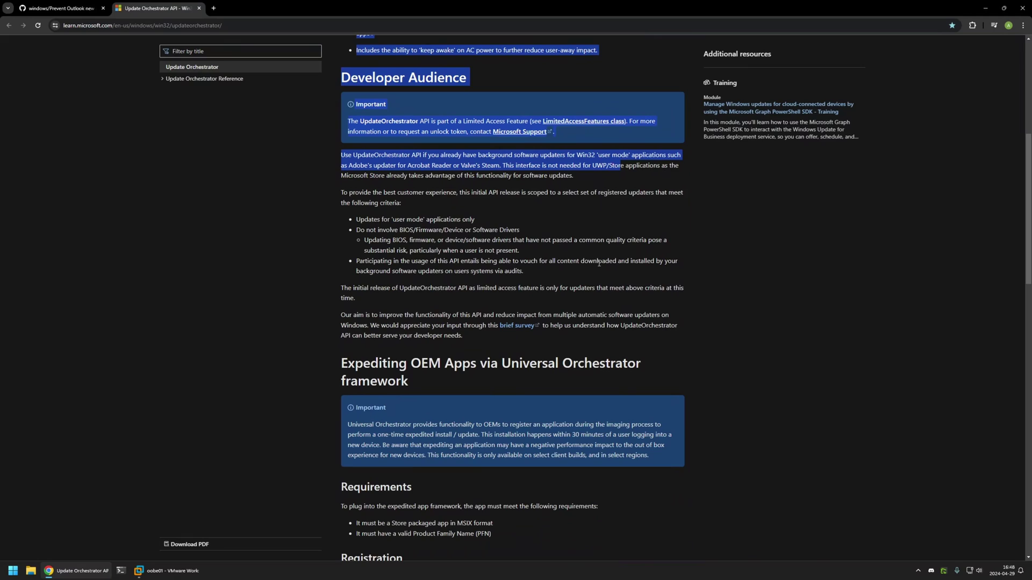
pyautogui.scroll(-3, 553, 257)
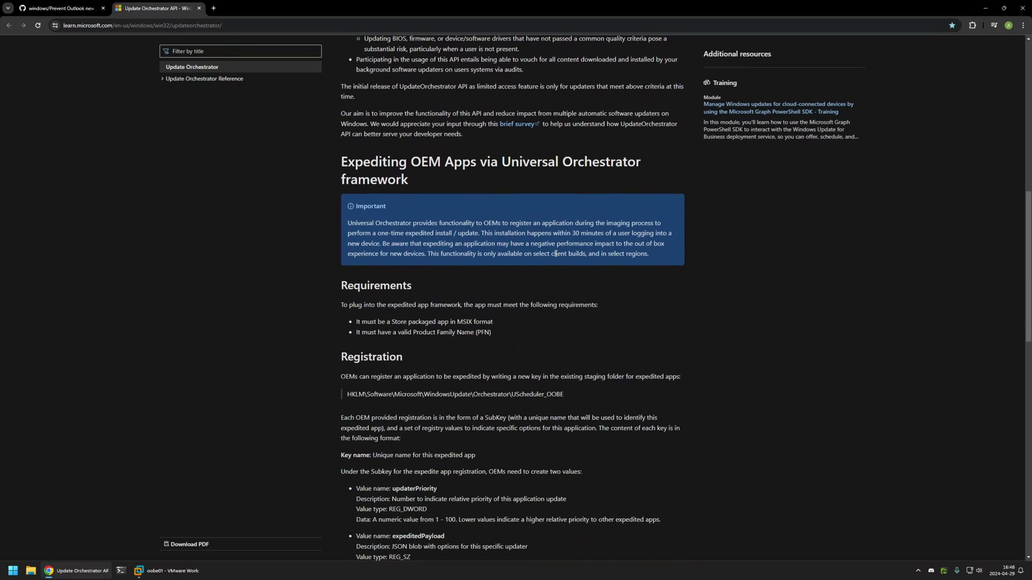
pyautogui.moveTo(481, 239); pyautogui.dragTo(672, 235)
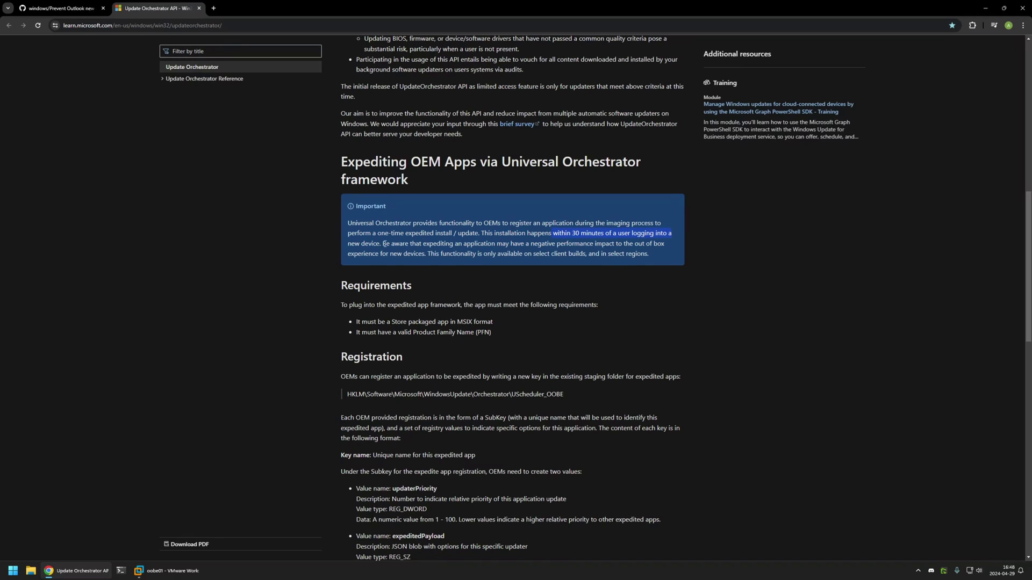
pyautogui.scroll(-4, 606, 254)
pyautogui.scroll(2, 605, 254)
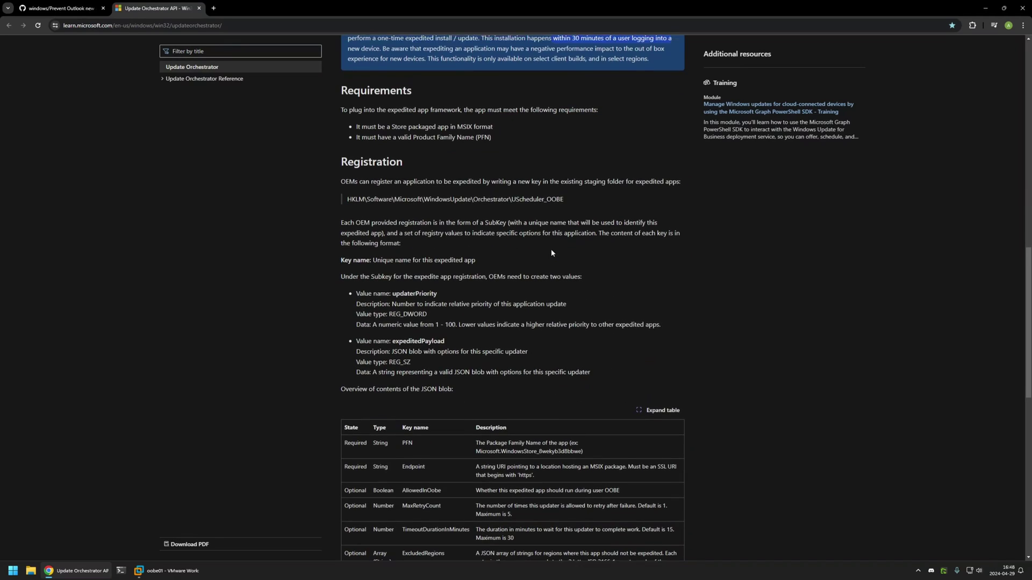
pyautogui.moveTo(345, 273); pyautogui.dragTo(565, 273)
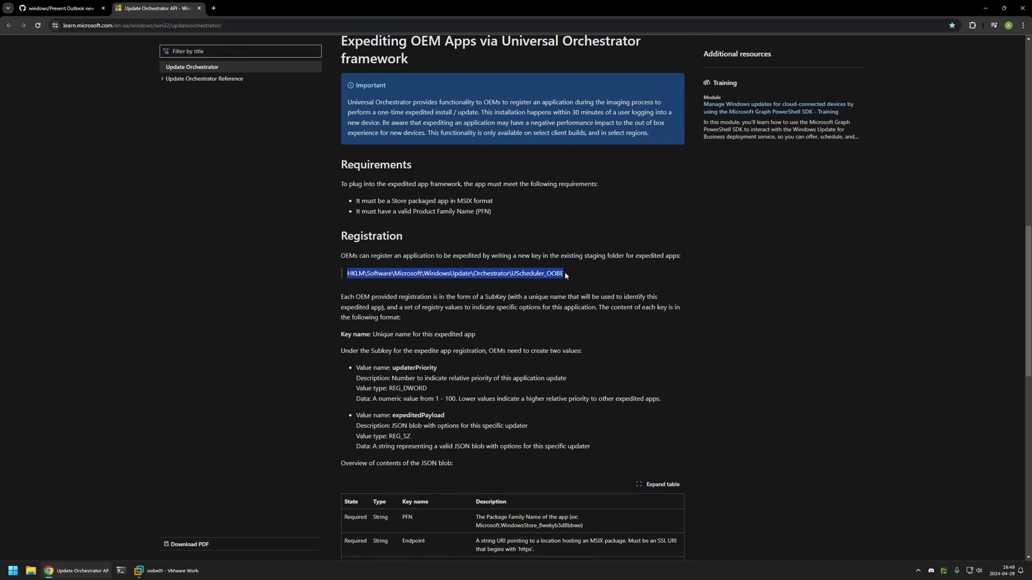
pyautogui.click(564, 273)
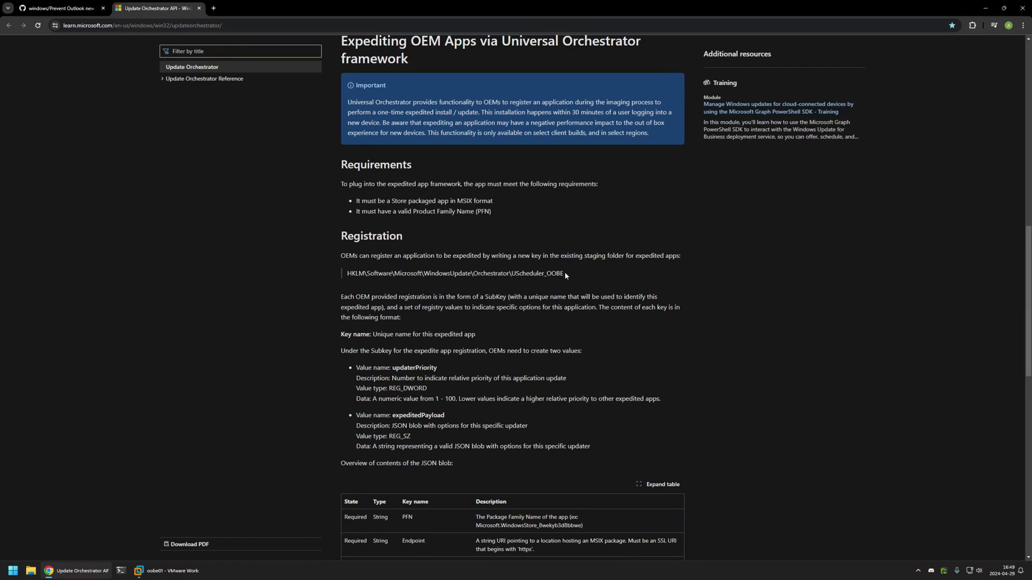
pyautogui.scroll(-5, 564, 273)
# Return to the GitHub README and examine the registry key locations for Outlook and Dev Home
pyautogui.click(35, 3)
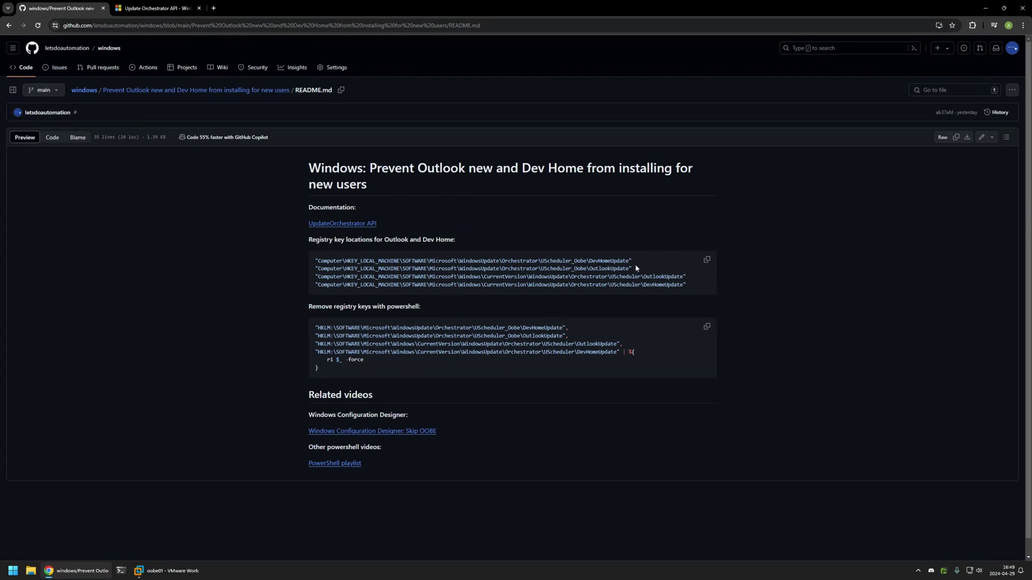
pyautogui.moveTo(688, 280); pyautogui.dragTo(315, 259)
pyautogui.click(465, 270)
pyautogui.moveTo(690, 288); pyautogui.dragTo(308, 250)
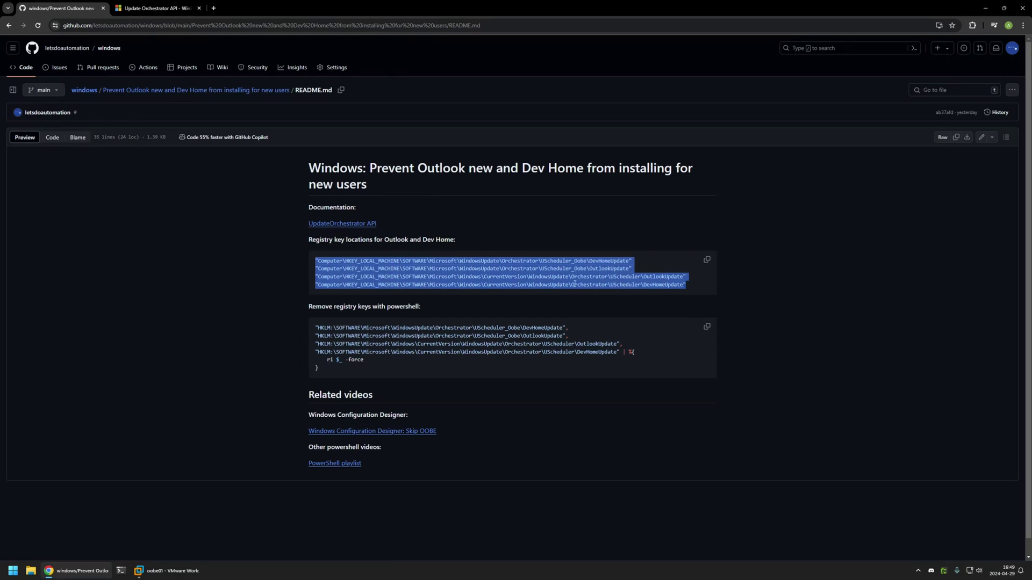
pyautogui.click(637, 261)
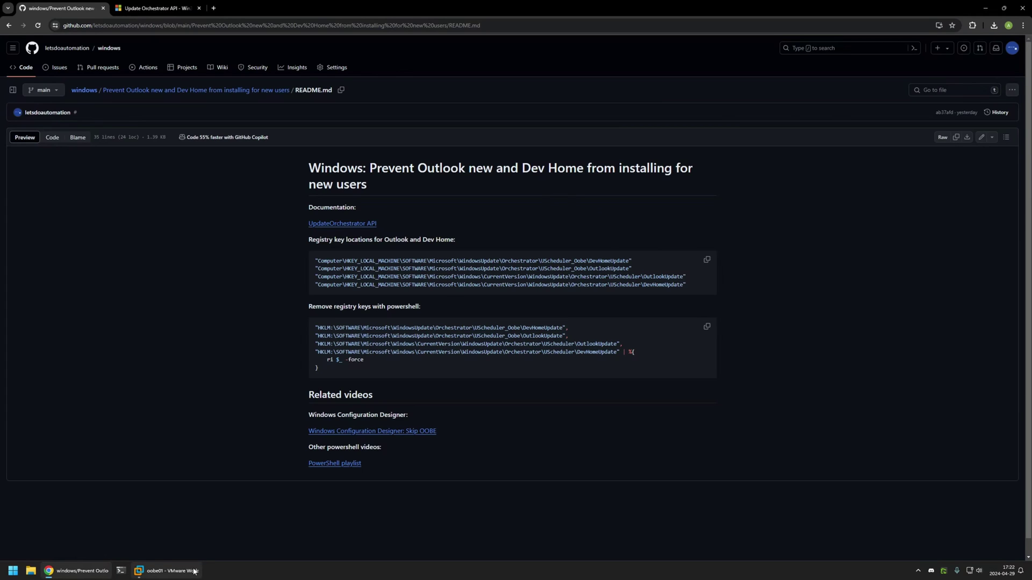
# Switch to VMware Workstation, check the oobe01 and oobe02 virtual machines, and return to oobe01
pyautogui.click(166, 571)
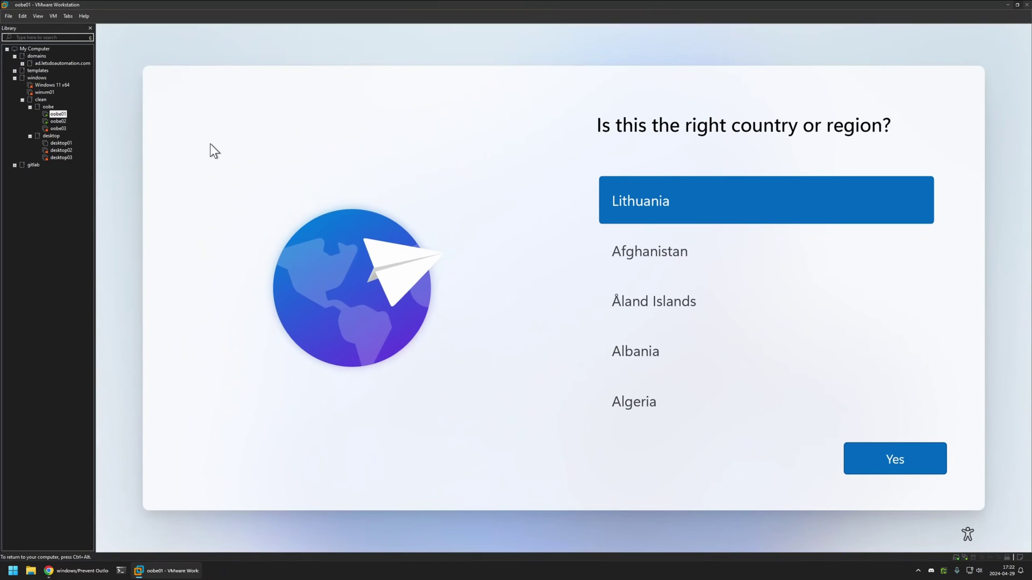
pyautogui.hotkey('ctrl', 'alt')
pyautogui.click(58, 114)
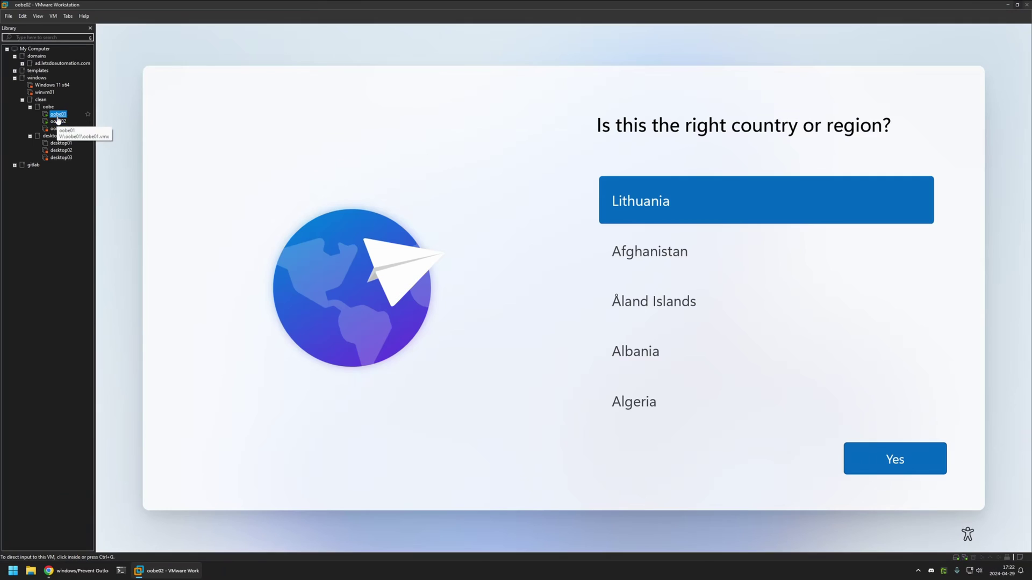
pyautogui.click(240, 119)
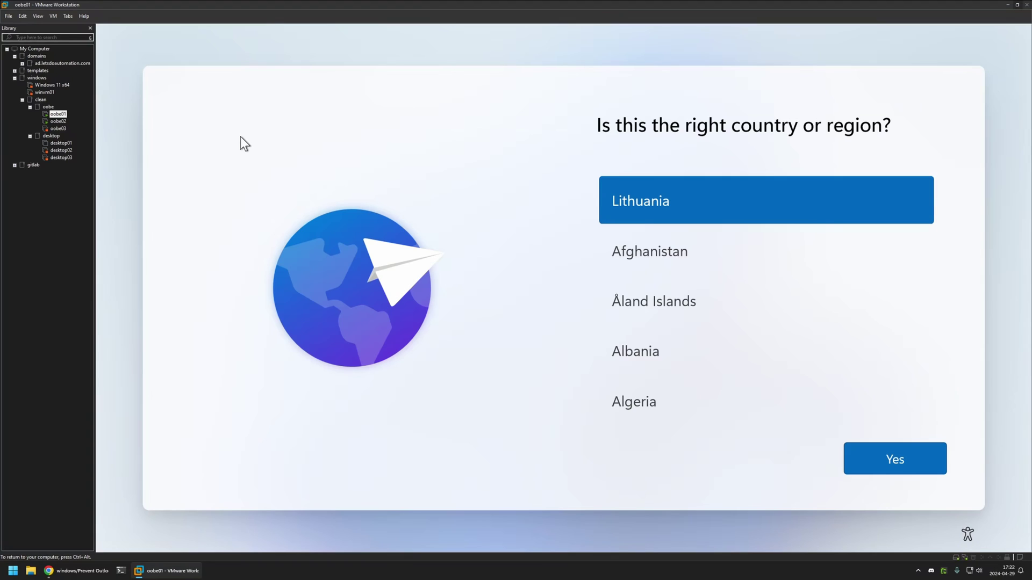
pyautogui.click(58, 121)
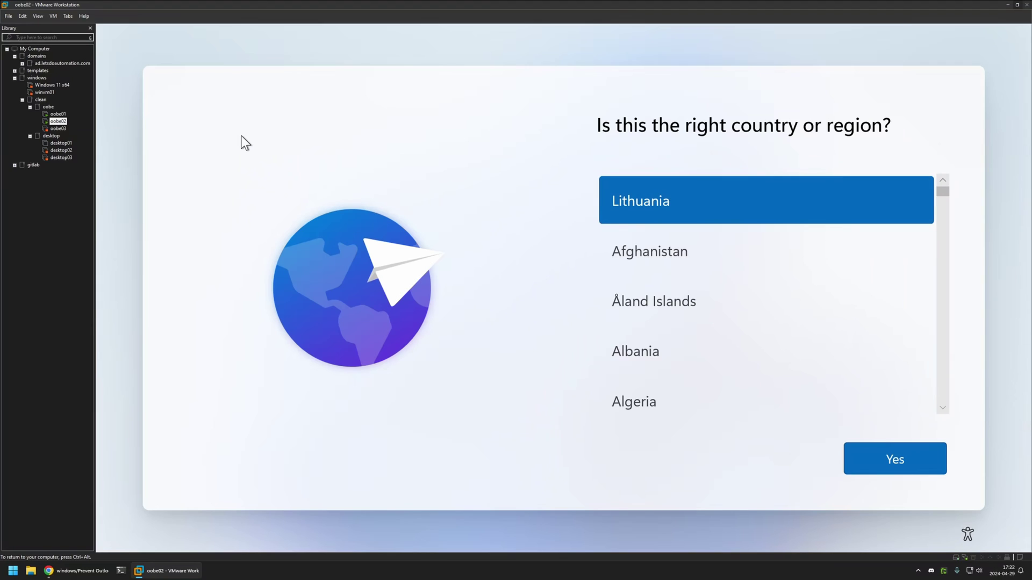
pyautogui.click(58, 114)
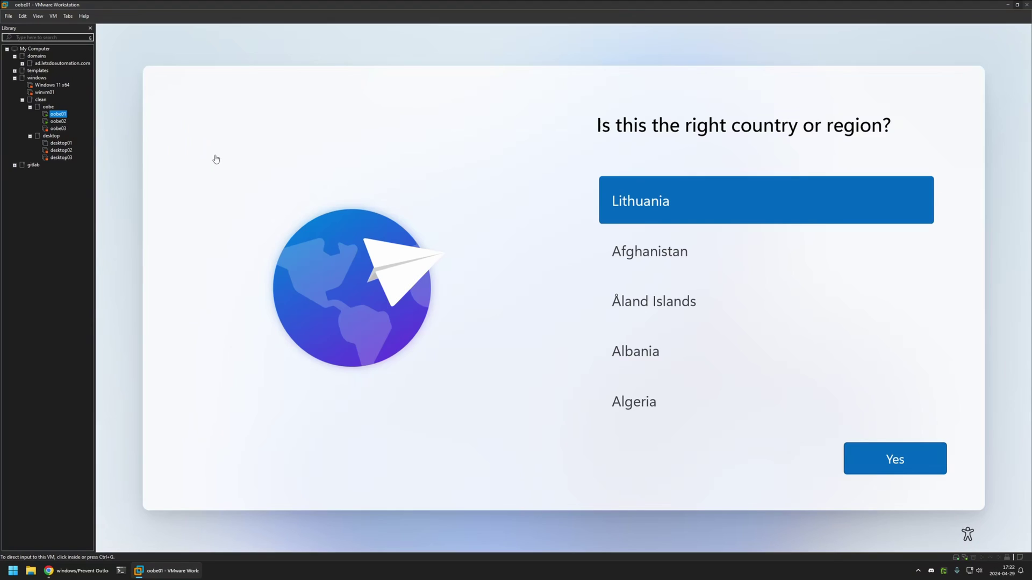
# Open a command prompt on the oobe01 setup screen and launch the Registry Editor with regedit
pyautogui.click(216, 159)
pyautogui.hotkey('shift', 'F10')
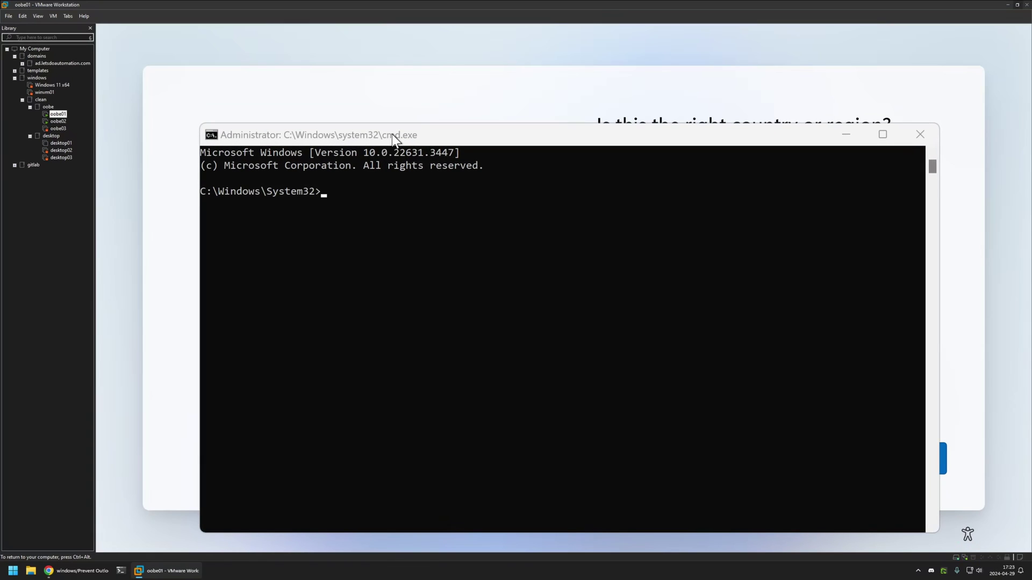
pyautogui.moveTo(392, 134); pyautogui.dragTo(387, 91)
pyautogui.write('reged')
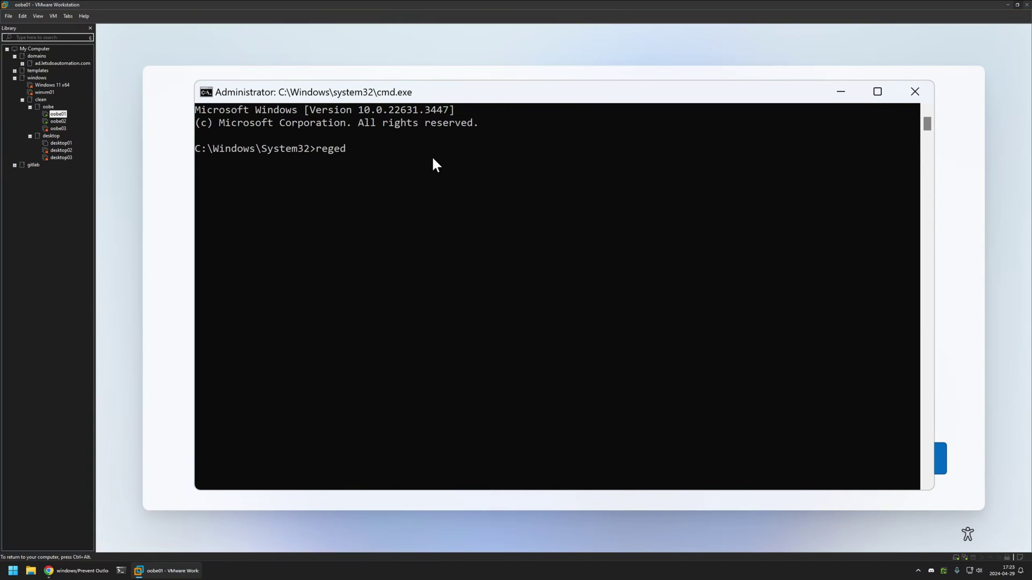
pyautogui.write('it')
pyautogui.press('Return')
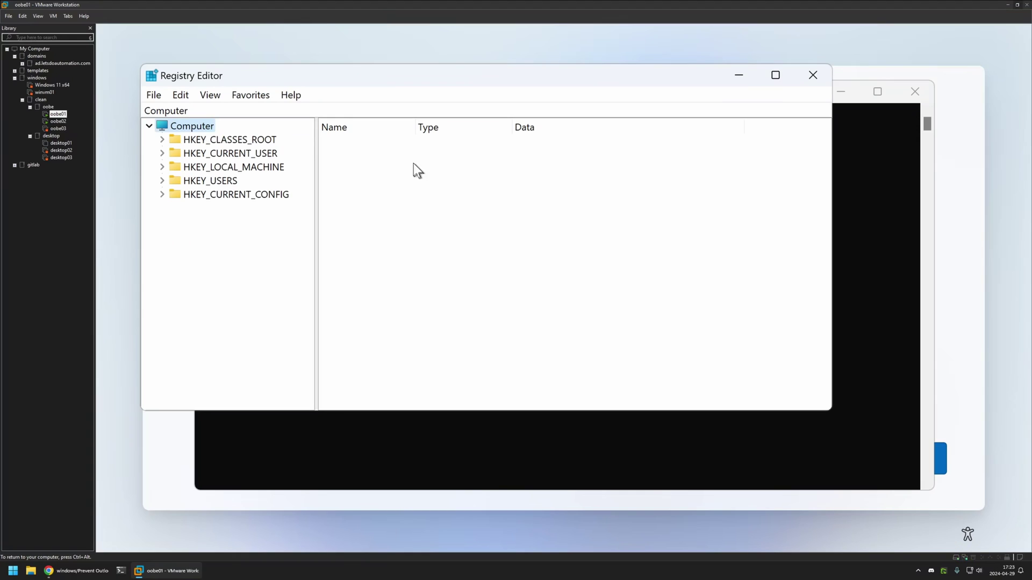
# Expand the registry tree to HKEY_LOCAL_MACHINE\SOFTWARE\Microsoft\WindowsUpdate
pyautogui.doubleClick(266, 167)
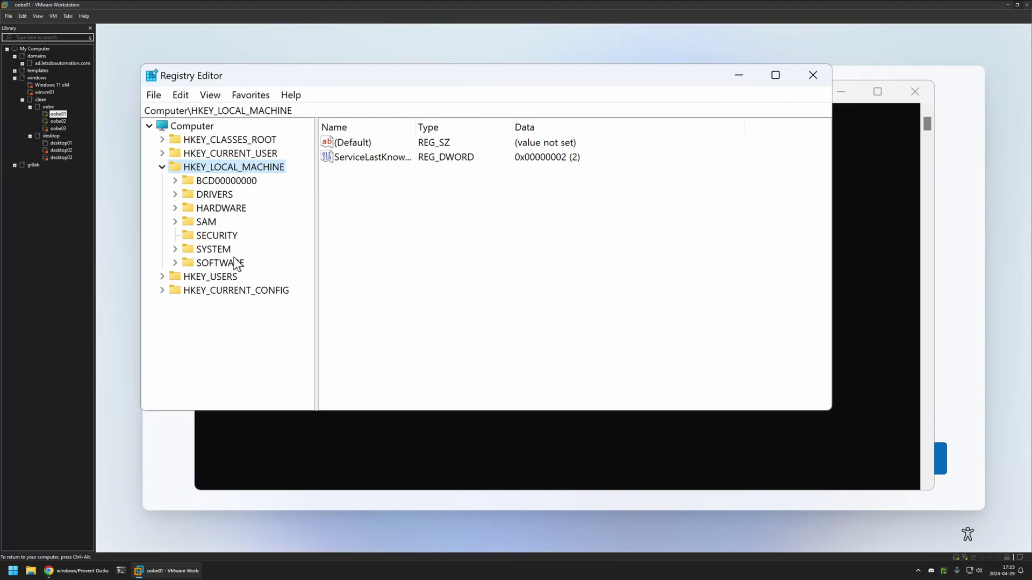
pyautogui.doubleClick(235, 262)
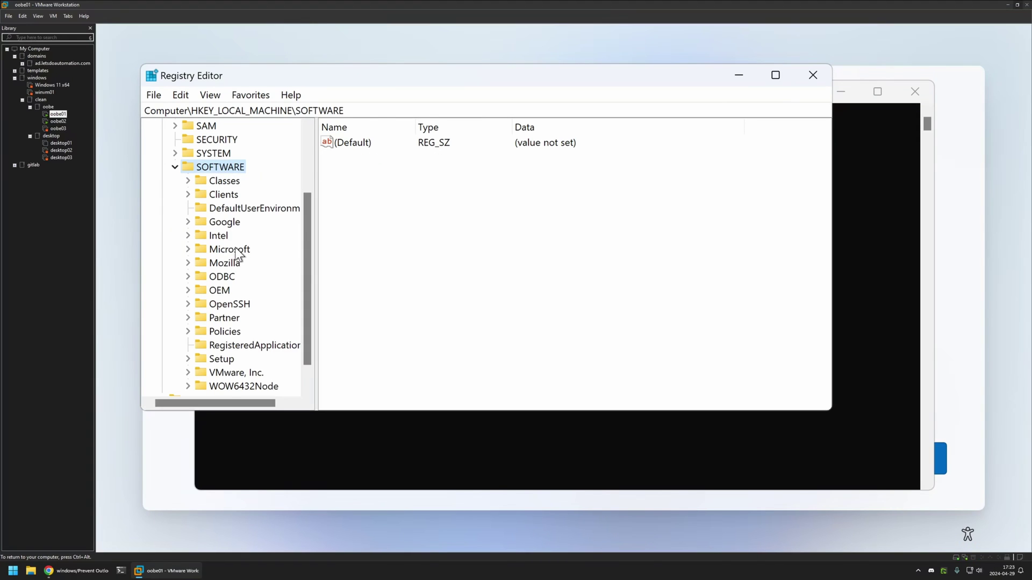
pyautogui.doubleClick(237, 251)
pyautogui.click(242, 250)
pyautogui.moveTo(304, 166); pyautogui.dragTo(297, 353)
pyautogui.scroll(-3, 268, 301)
pyautogui.doubleClick(275, 330)
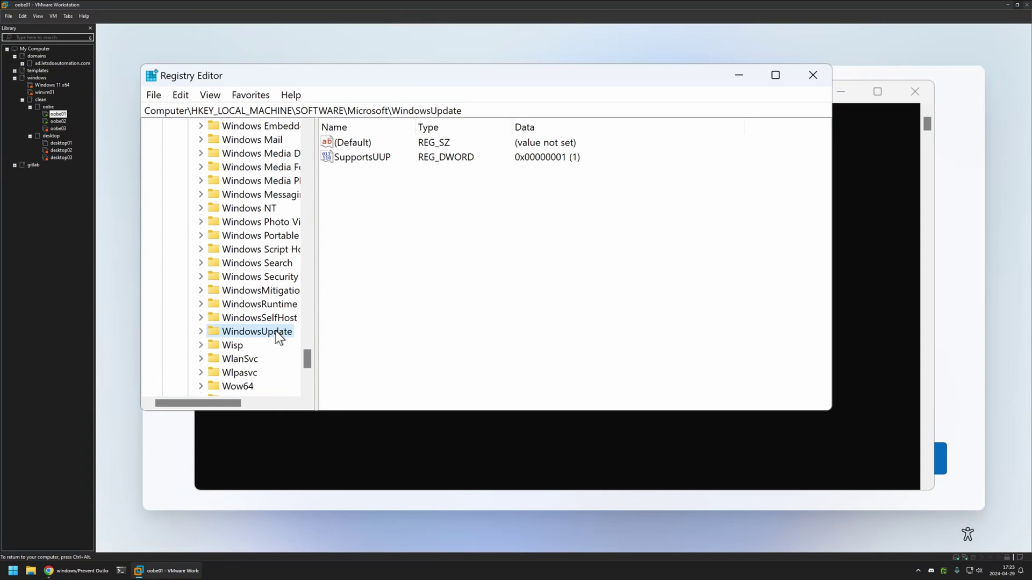
# Widen the key tree and expand Orchestrator\UScheduler_Oobe under WindowsUpdate to show its subkeys
pyautogui.scroll(-1, 301, 318)
pyautogui.moveTo(316, 314); pyautogui.dragTo(403, 309)
pyautogui.doubleClick(273, 292)
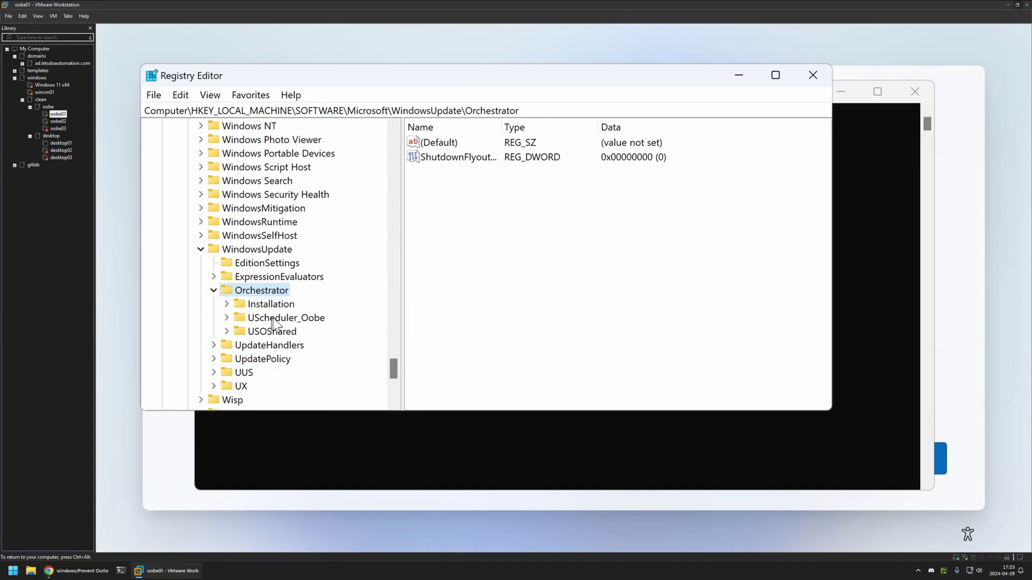
pyautogui.doubleClick(311, 318)
pyautogui.scroll(-3, 341, 306)
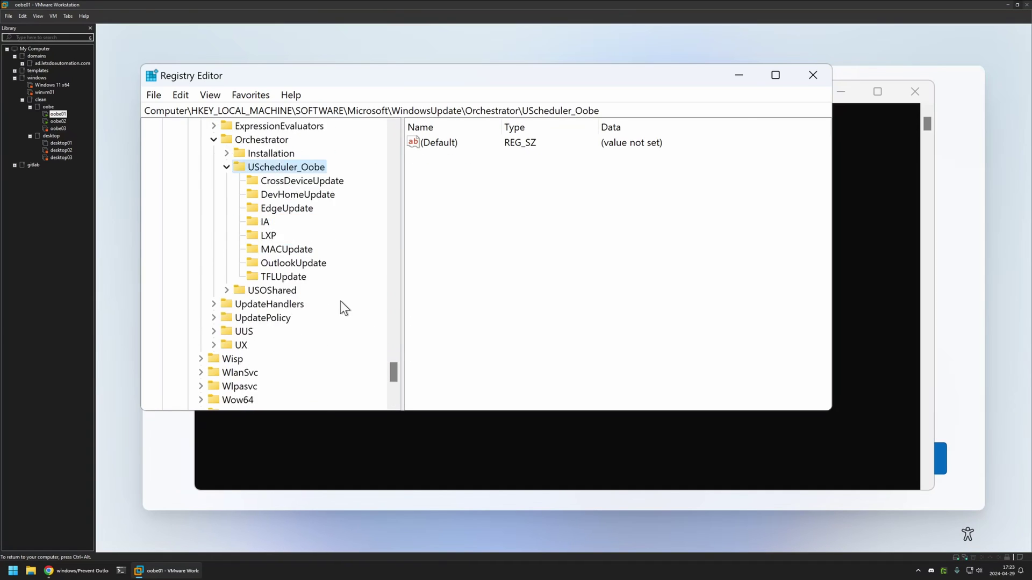
pyautogui.scroll(1, 341, 299)
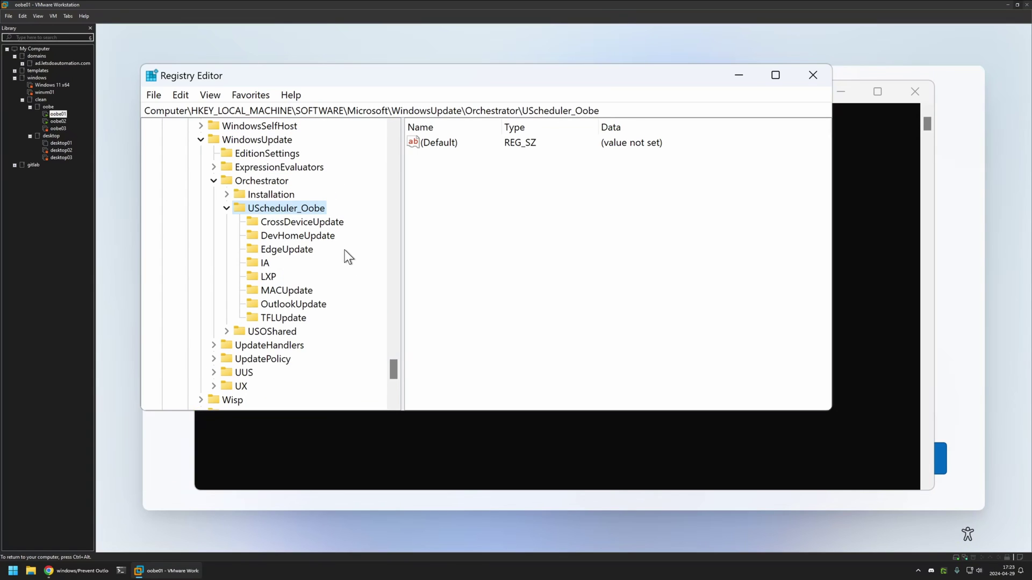
# Check the DevHomeUpdate and OutlookUpdate values under UScheduler_Oobe, and permanently delete the DevHomeUpdate key
pyautogui.click(277, 233)
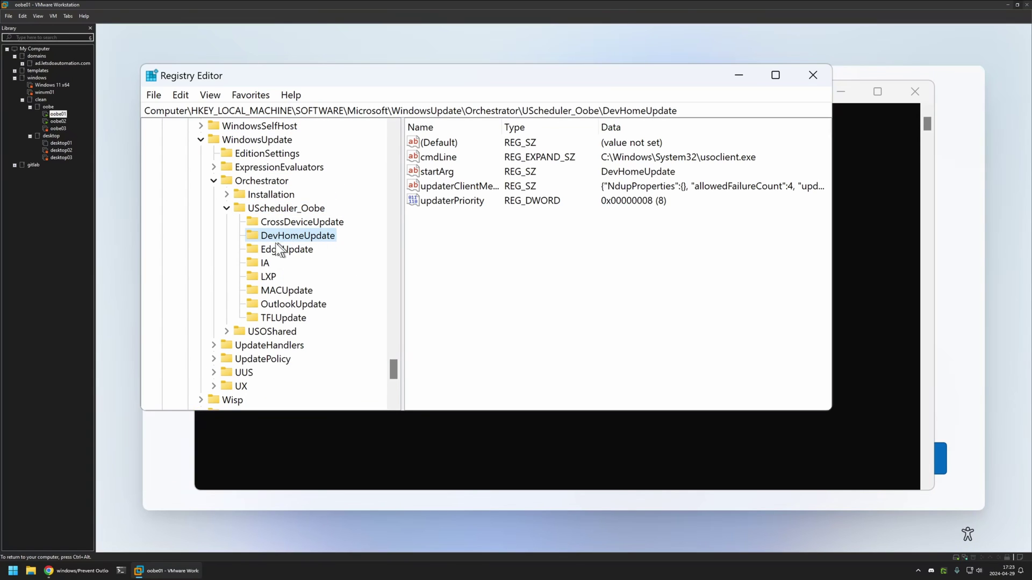
pyautogui.click(324, 305)
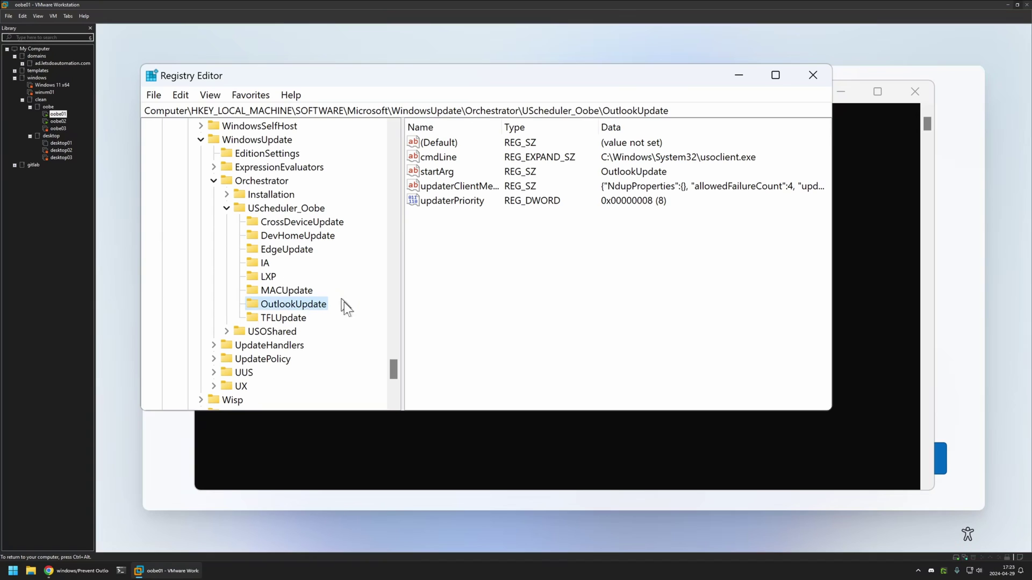
pyautogui.rightClick(303, 235)
pyautogui.click(370, 303)
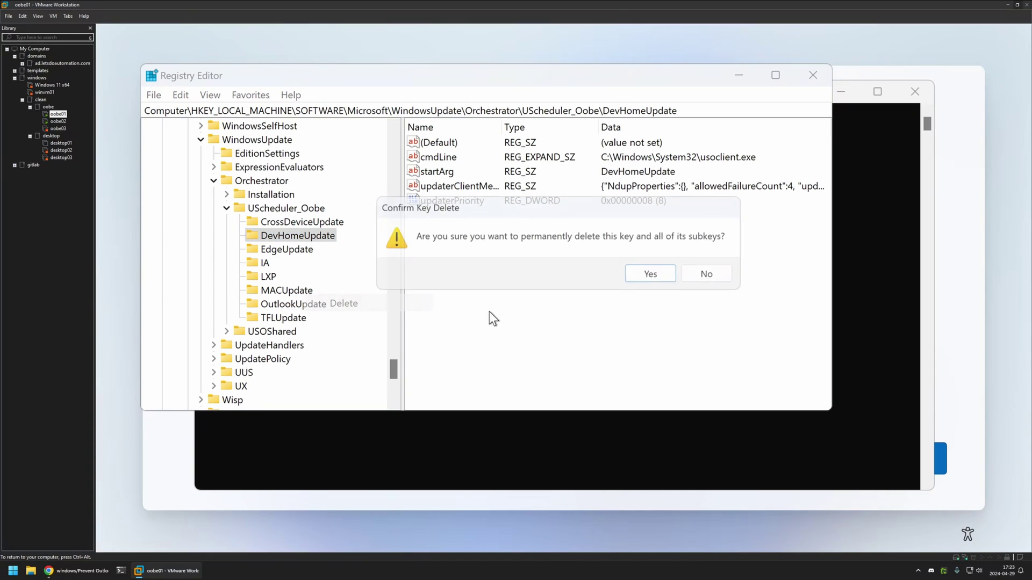
pyautogui.click(652, 278)
# Permanently delete the OutlookUpdate key under UScheduler_Oobe
pyautogui.click(301, 290)
pyautogui.rightClick(316, 288)
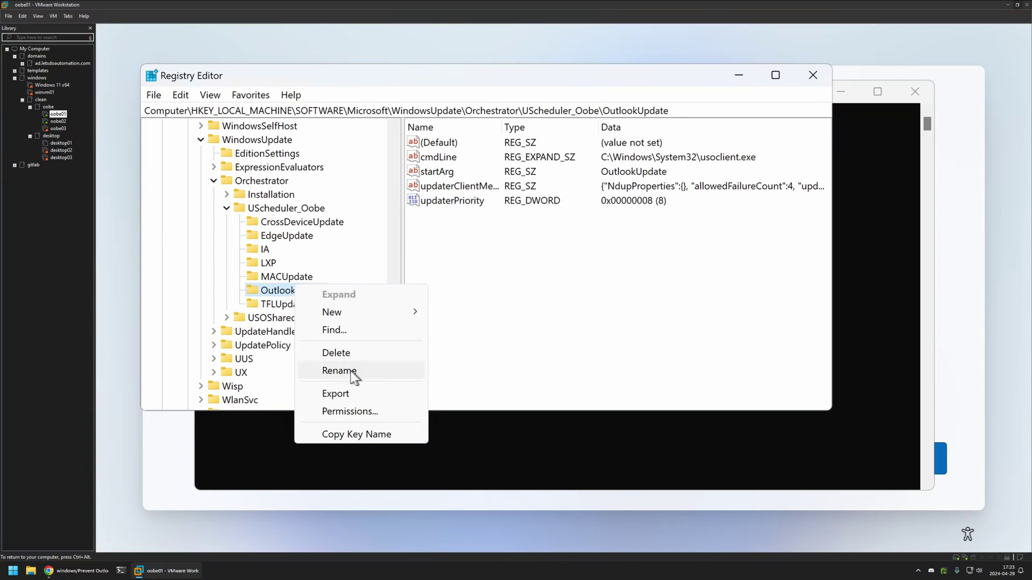
pyautogui.click(367, 351)
pyautogui.click(654, 276)
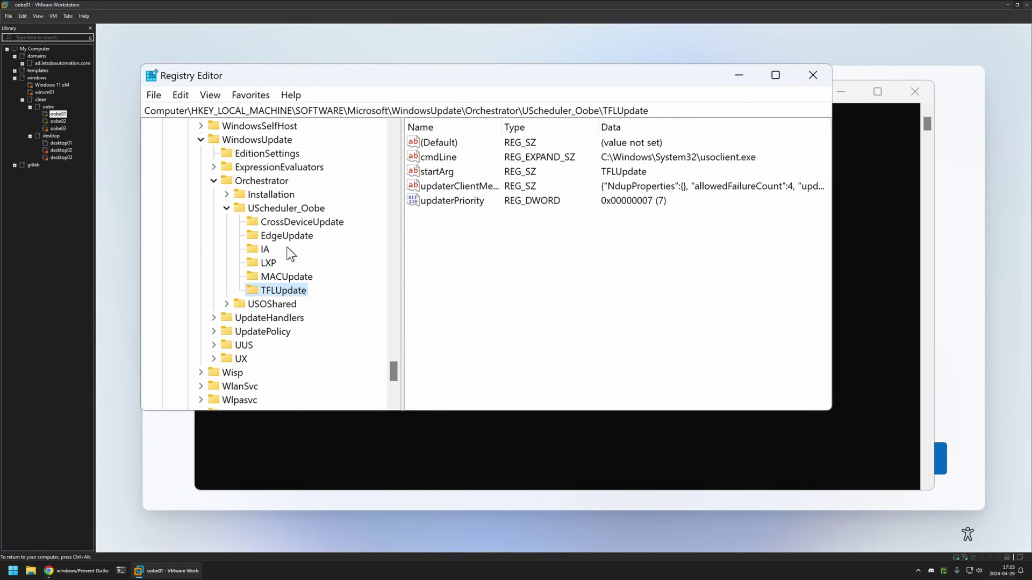
# Collapse the SOFTWARE\Microsoft\WindowsUpdate branch and expand HKEY_LOCAL_MACHINE\SOFTWARE\Microsoft\Windows\CurrentVersion
pyautogui.scroll(3, 223, 230)
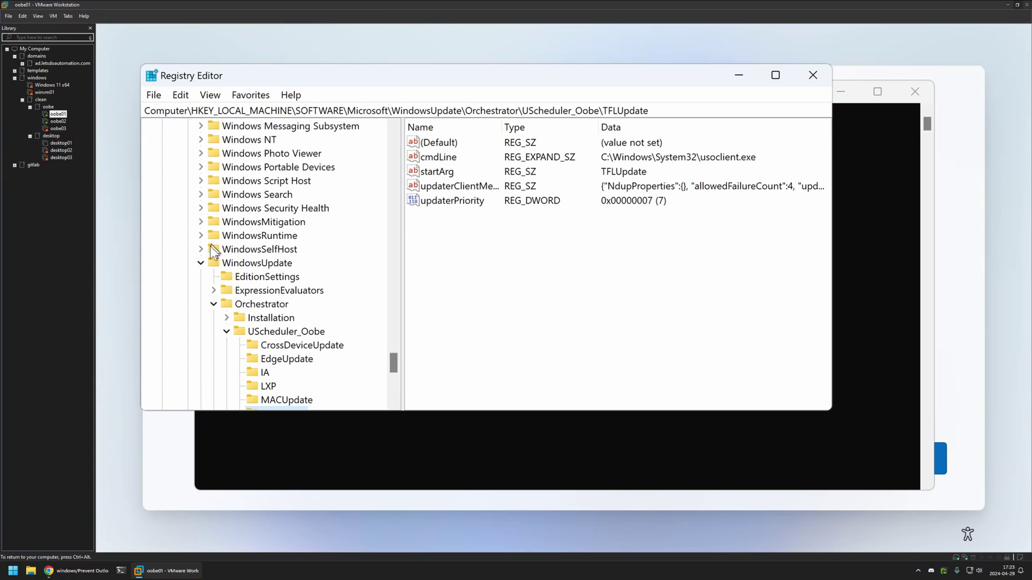
pyautogui.doubleClick(253, 263)
pyautogui.scroll(20, 263, 228)
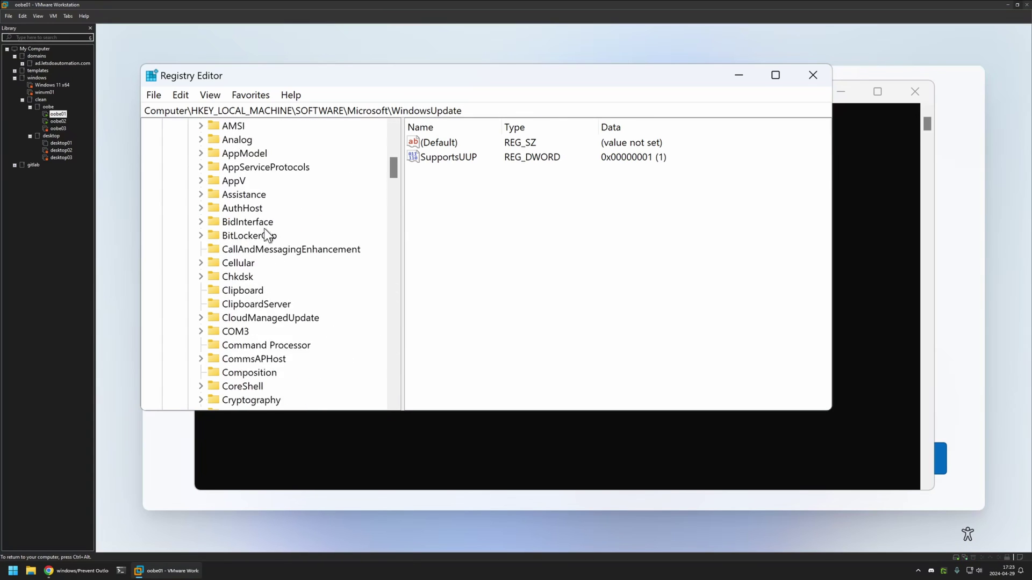
pyautogui.scroll(-20, 279, 254)
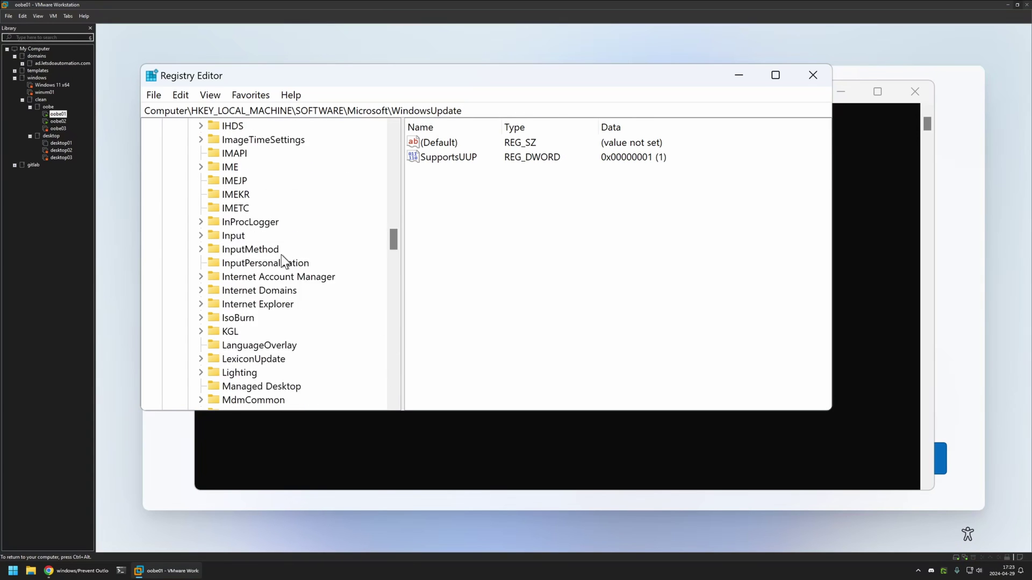
pyautogui.scroll(-1, 281, 255)
pyautogui.doubleClick(253, 317)
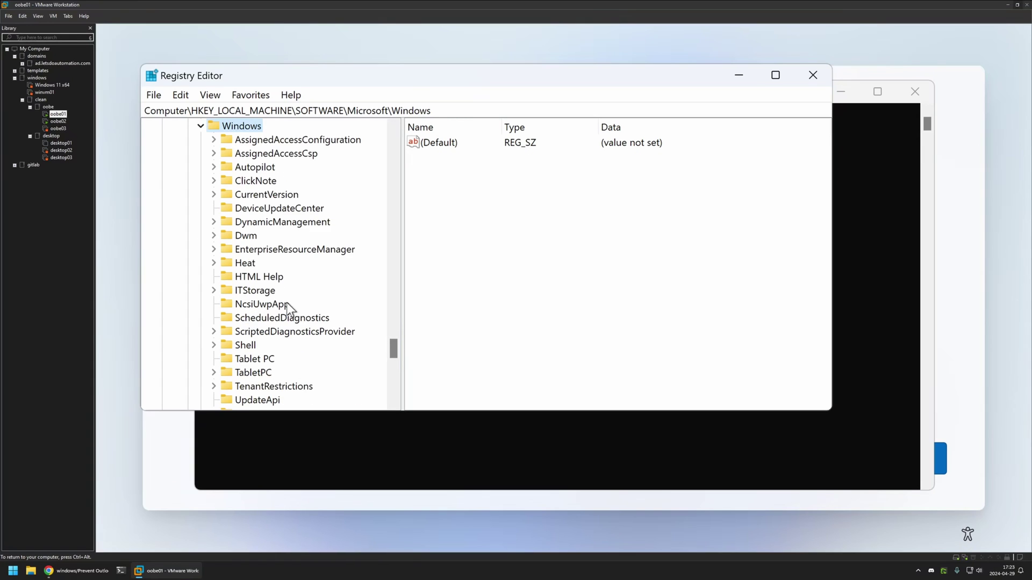
pyautogui.doubleClick(283, 194)
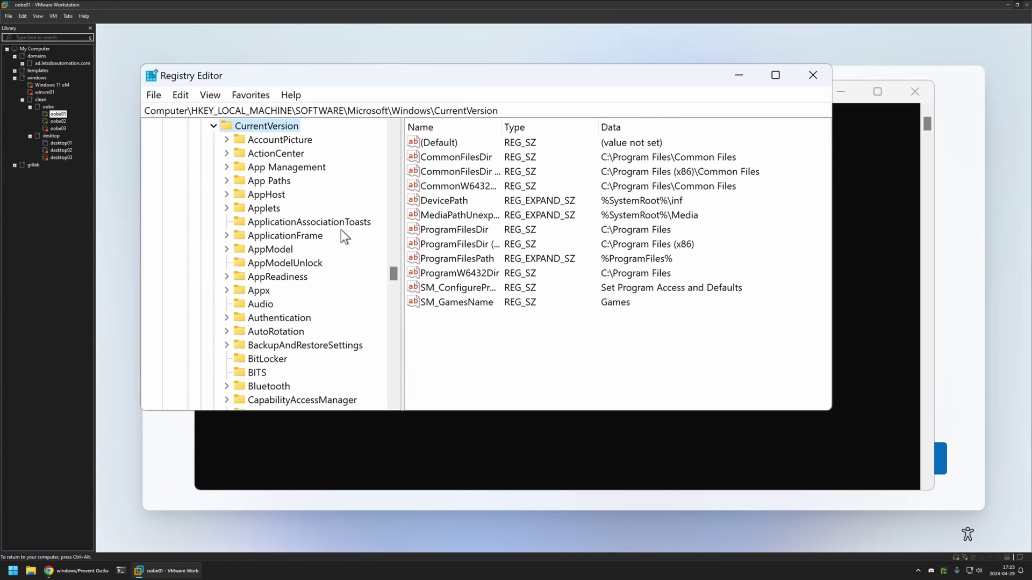
# Expand WindowsUpdate\Orchestrator under CurrentVersion to show its subkeys
pyautogui.scroll(-18, 341, 232)
pyautogui.scroll(-20, 341, 231)
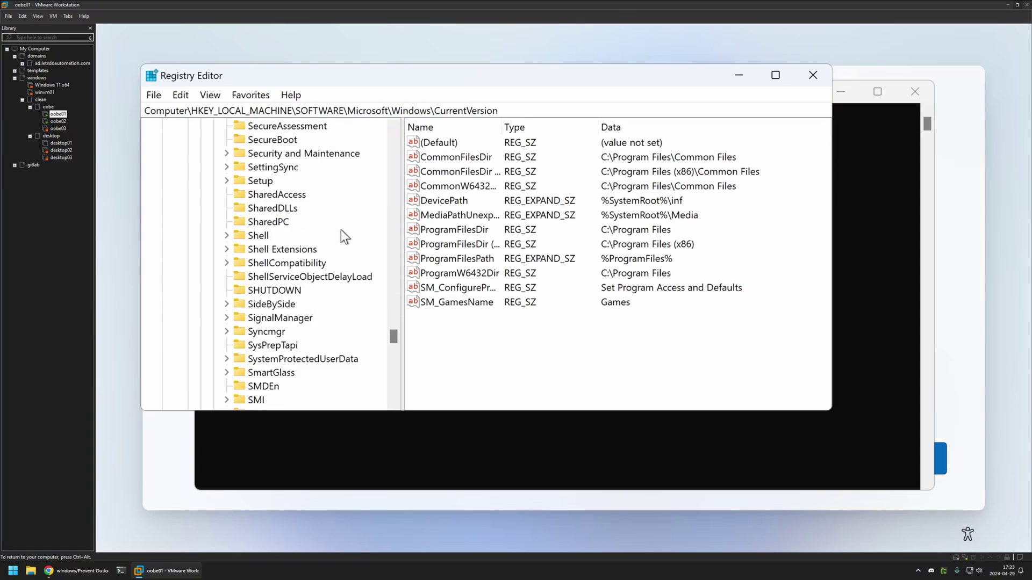
pyautogui.scroll(-2, 341, 231)
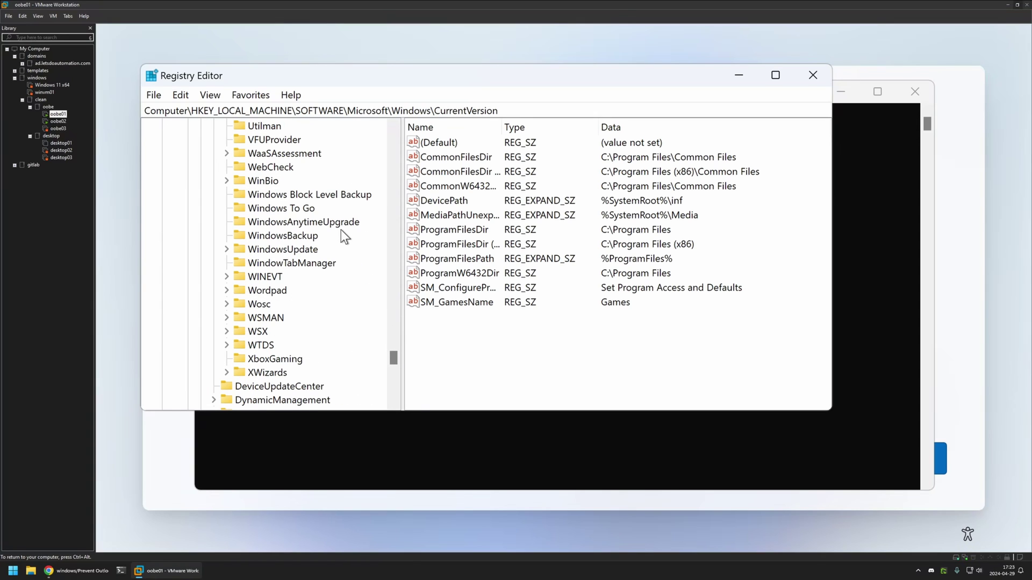
pyautogui.doubleClick(290, 249)
pyautogui.doubleClick(308, 290)
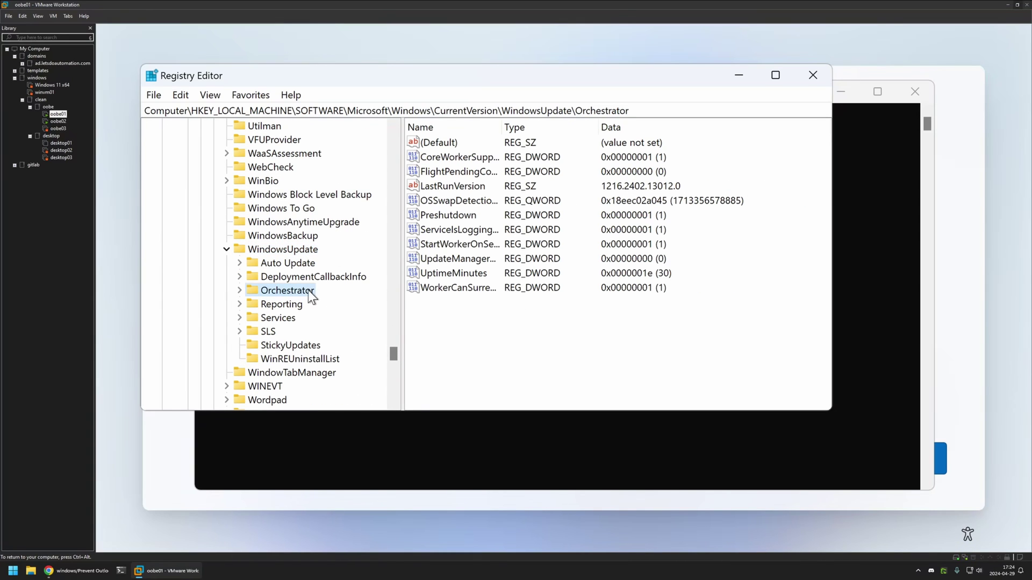
pyautogui.scroll(-1, 360, 307)
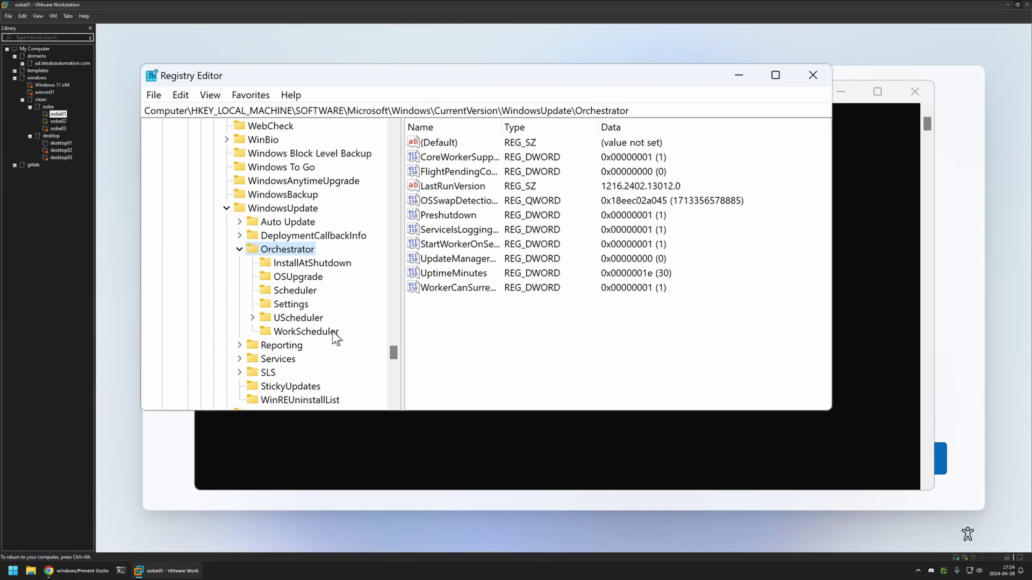
# Expand the UScheduler key under Orchestrator and check the values of its DevHomeUpdate and OutlookUpdate subkeys
pyautogui.doubleClick(305, 318)
pyautogui.click(309, 345)
pyautogui.scroll(-3, 357, 315)
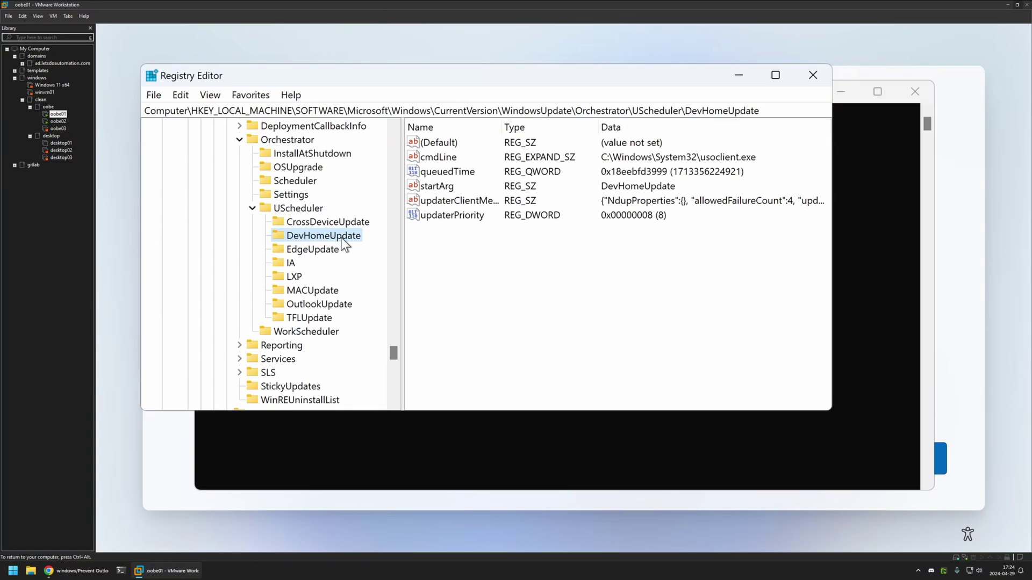
pyautogui.click(301, 304)
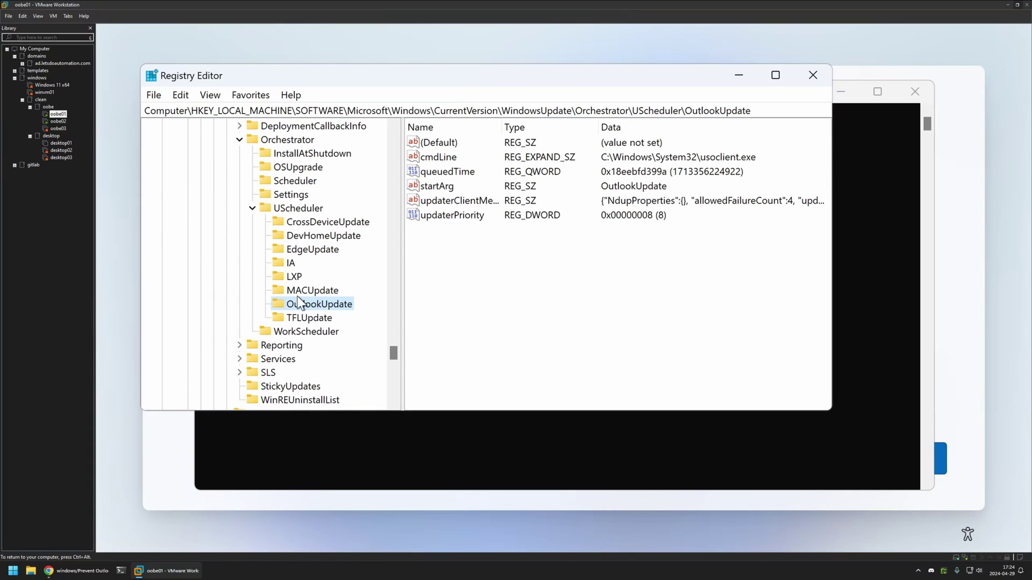
# Permanently delete the DevHomeUpdate key under CurrentVersion\WindowsUpdate\Orchestrator\UScheduler
pyautogui.click(302, 238)
pyautogui.rightClick(302, 238)
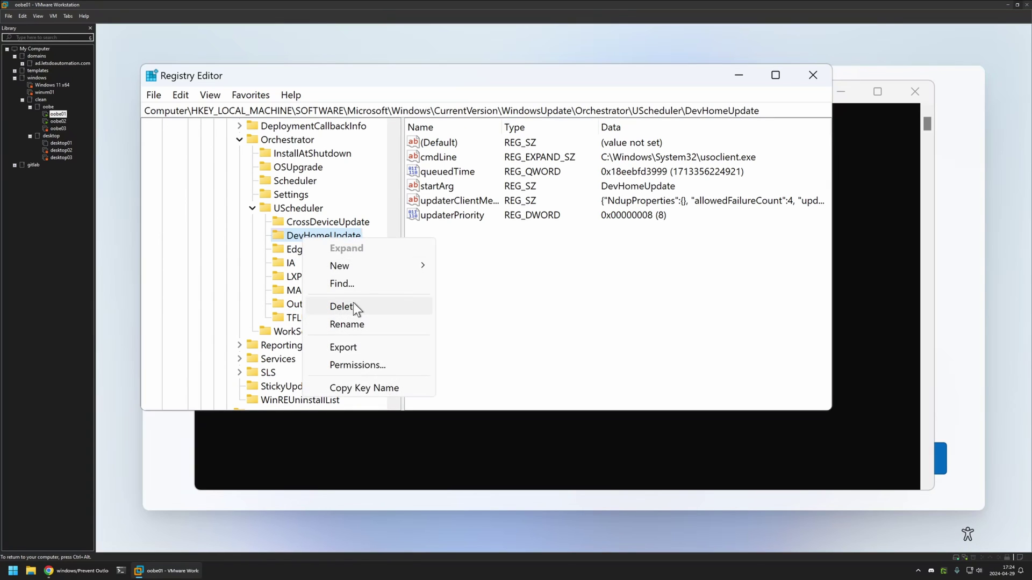
pyautogui.click(354, 306)
pyautogui.click(637, 277)
# Permanently delete the OutlookUpdate key under CurrentVersion\WindowsUpdate\Orchestrator\UScheduler
pyautogui.click(322, 290)
pyautogui.rightClick(322, 289)
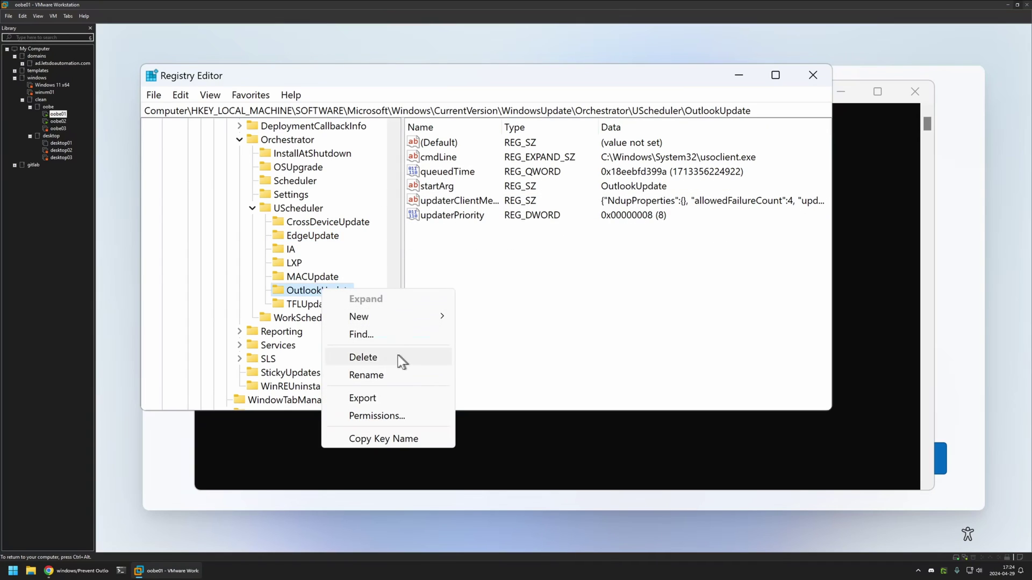
pyautogui.click(363, 357)
pyautogui.click(636, 277)
# Review the remaining UScheduler subkeys, and close the Registry Editor and the command prompt to return to the OOBE region page
pyautogui.click(304, 208)
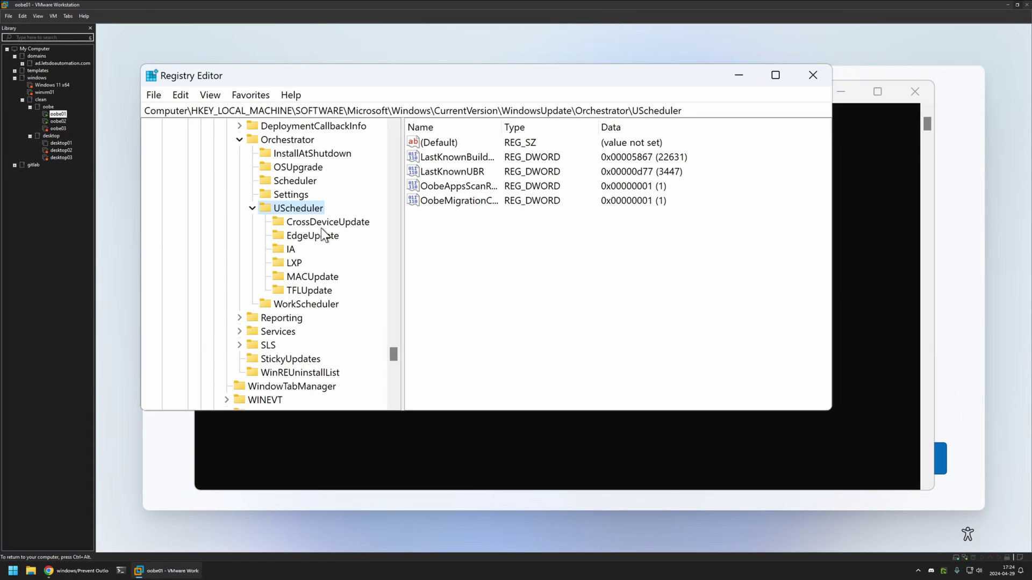
pyautogui.click(804, 81)
pyautogui.click(903, 92)
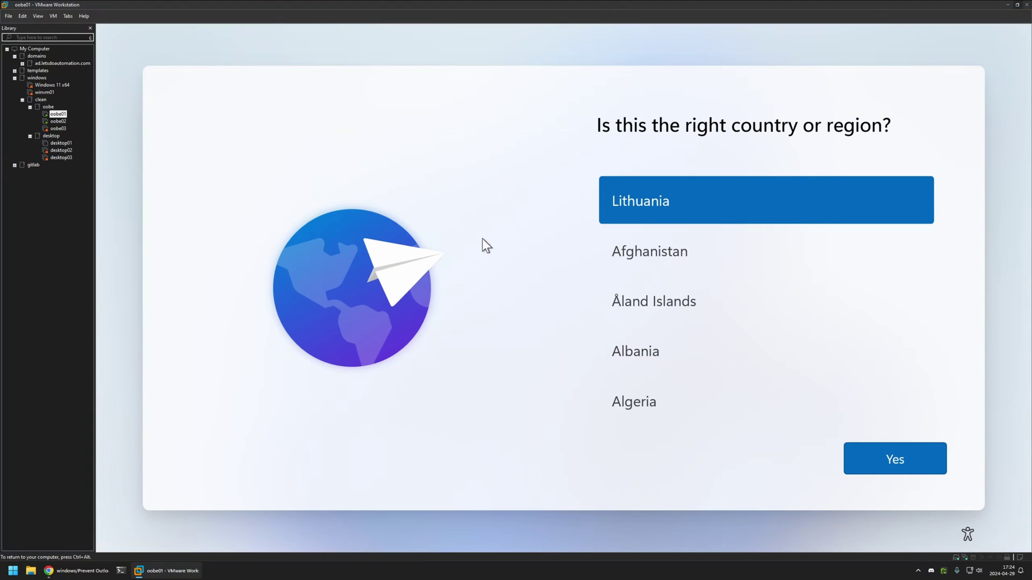
# Open File Explorer on the host and check the usb (E:) drive for the skipOOBE.ppkg provisioning package
pyautogui.rightClick(31, 570)
pyautogui.click(31, 536)
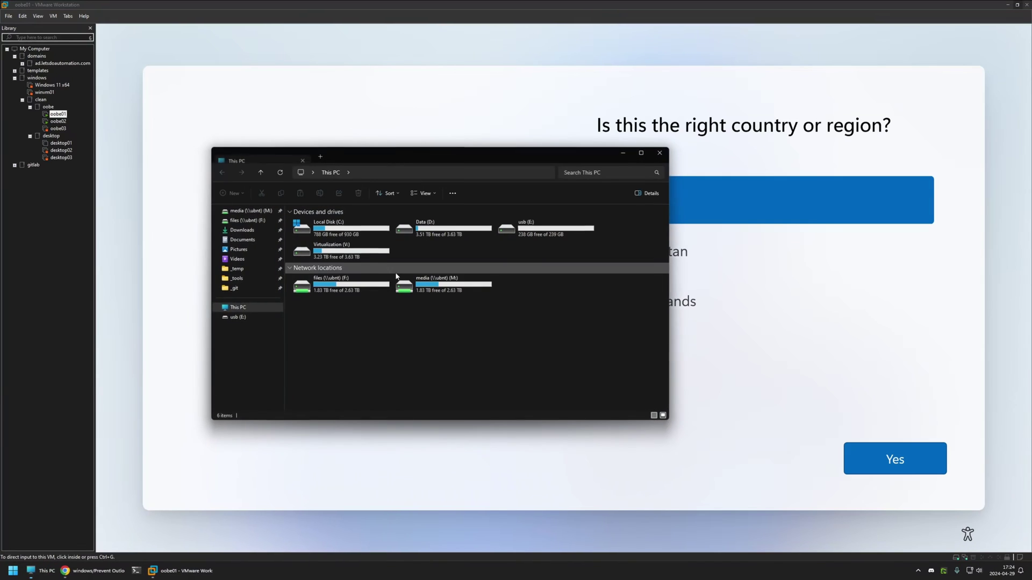
pyautogui.click(232, 317)
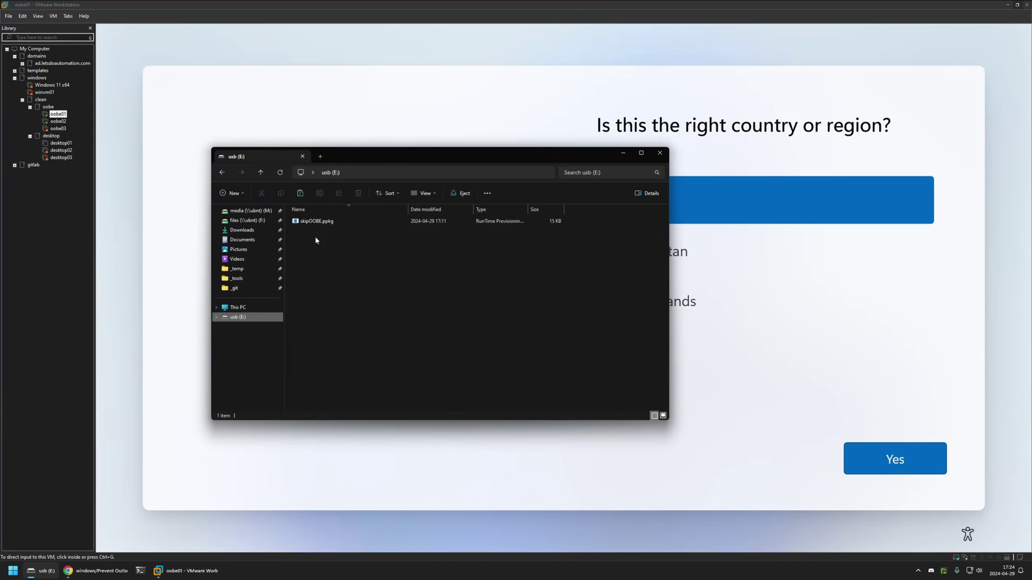
pyautogui.click(298, 235)
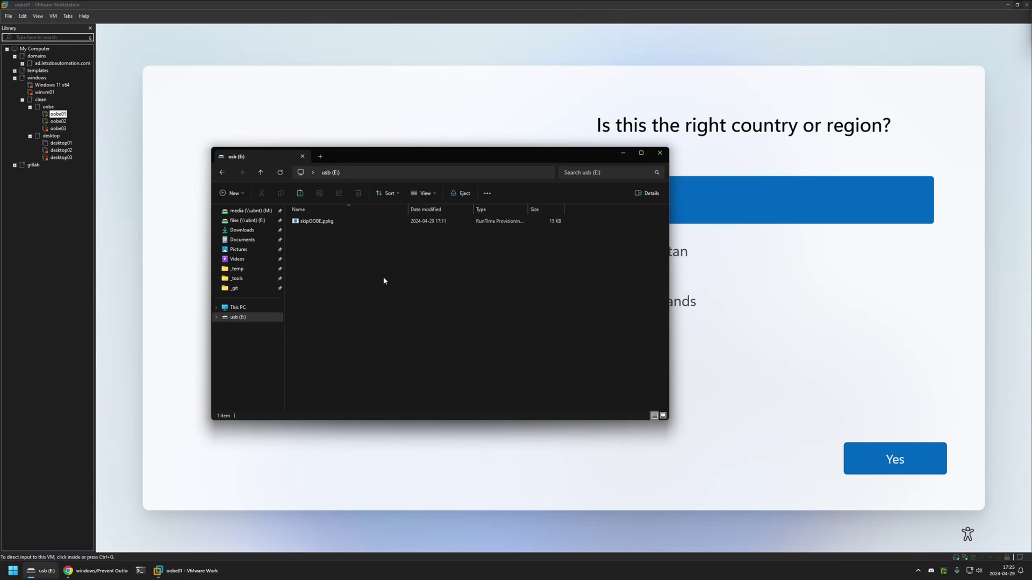
# Connect the Silicon Motion Type-C USB device to the oobe01 virtual machine, disconnecting it from the host
pyautogui.click(325, 75)
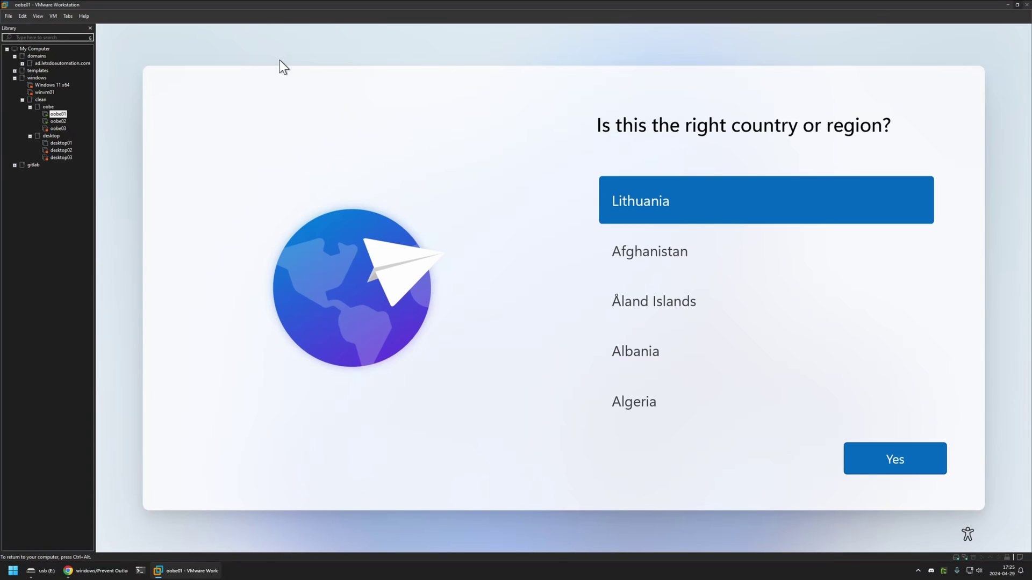
pyautogui.hotkey('ctrl', 'alt')
pyautogui.click(53, 15)
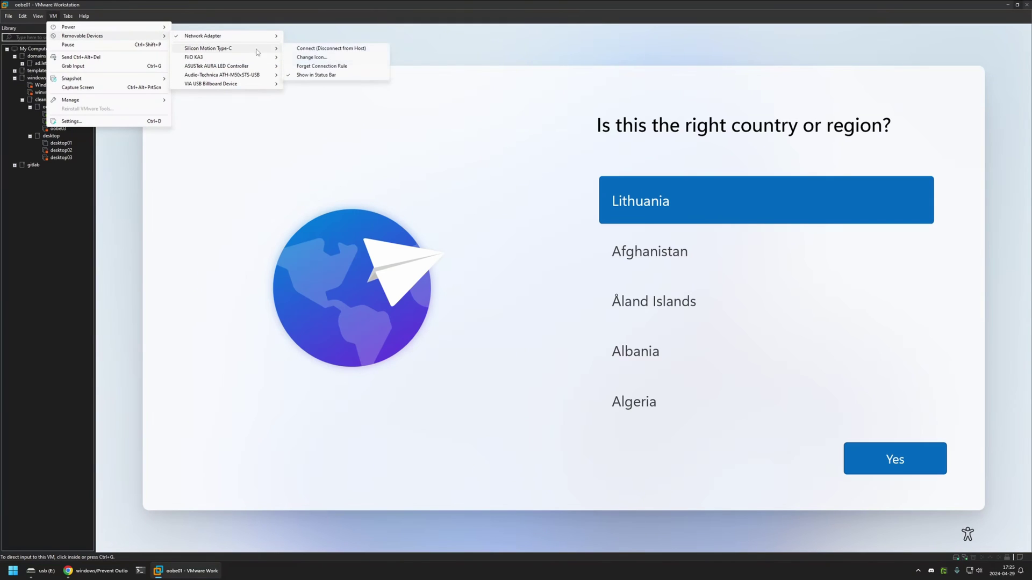
pyautogui.click(327, 48)
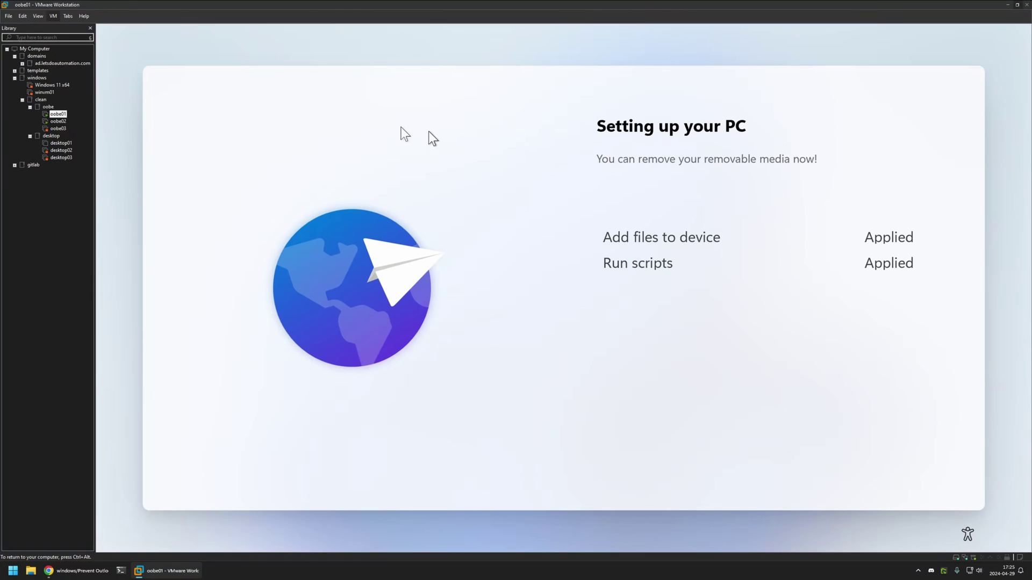
# Disconnect the Silicon Motion Type-C USB device from the oobe01 virtual machine
pyautogui.hotkey('ctrl', 'alt')
pyautogui.click(53, 16)
pyautogui.moveTo(79, 36)
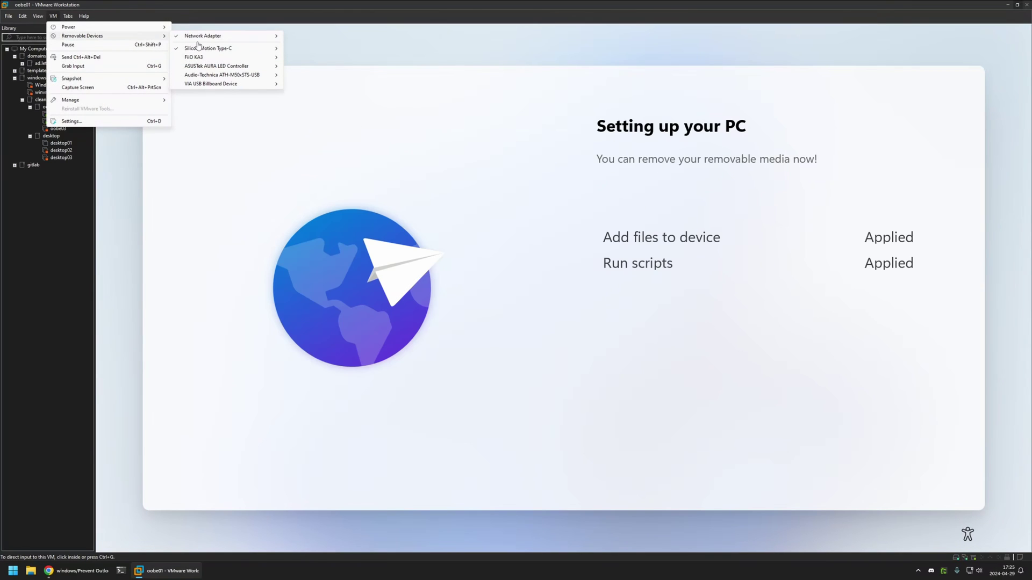
pyautogui.moveTo(231, 51)
pyautogui.click(309, 49)
pyautogui.hotkey('ctrl', 'alt')
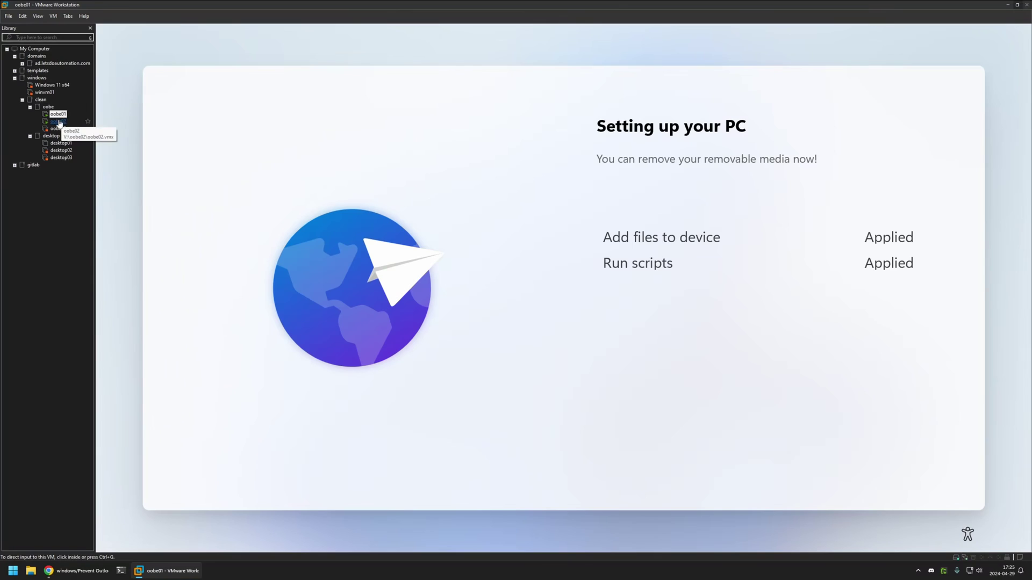
# Switch to the oobe02 virtual machine and connect the Silicon Motion Type-C USB device to it
pyautogui.click(58, 121)
pyautogui.click(51, 18)
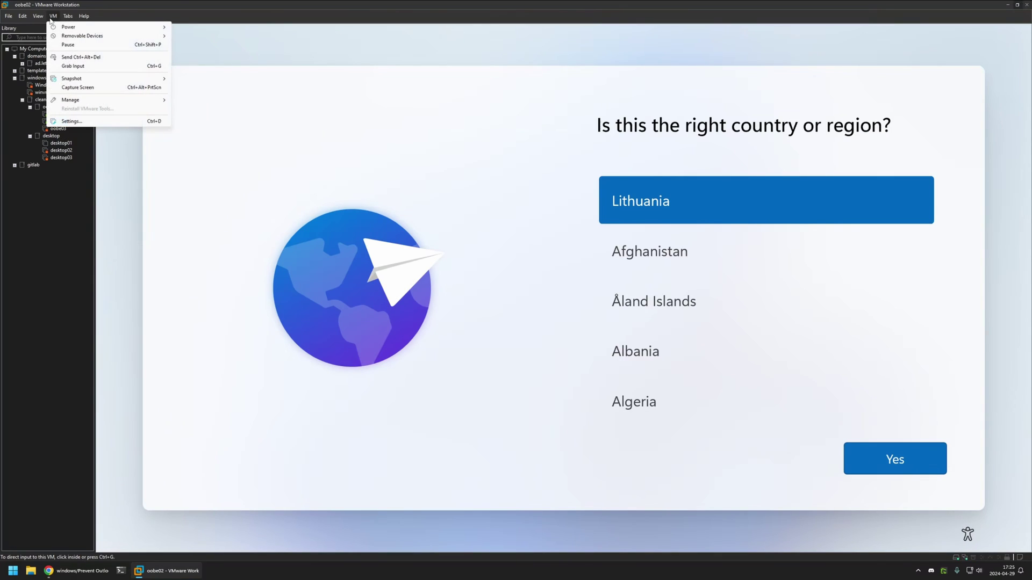
pyautogui.moveTo(108, 35)
pyautogui.moveTo(188, 47)
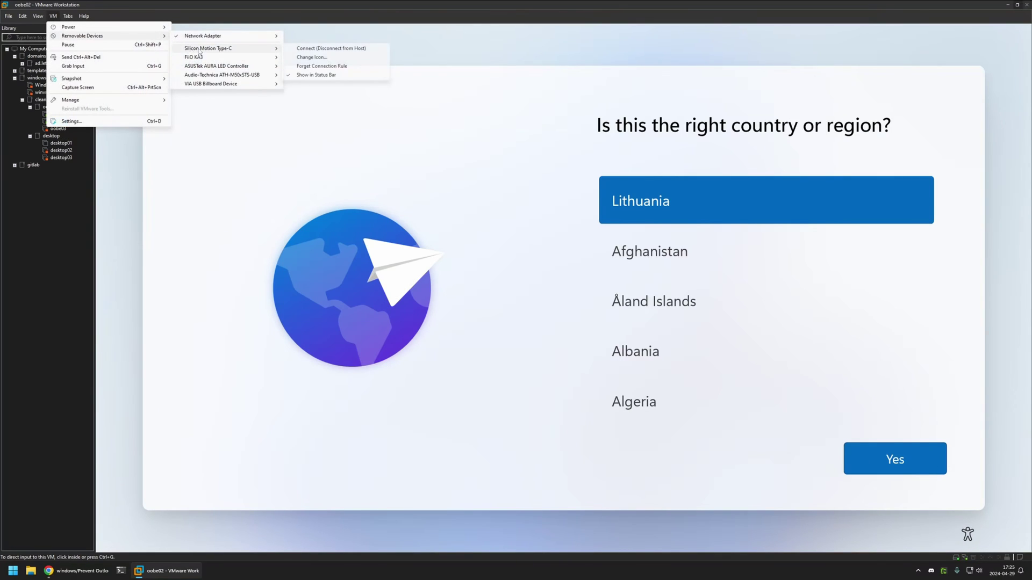
pyautogui.click(315, 55)
pyautogui.click(440, 201)
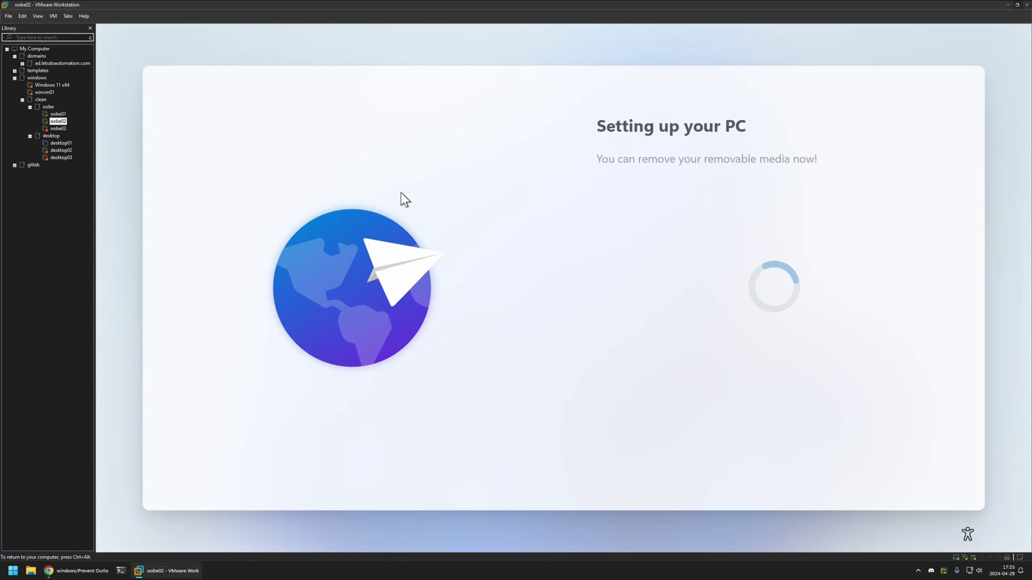
# Return to the oobe01 virtual machine, check its Start menu, and open Windows Settings
pyautogui.click(57, 114)
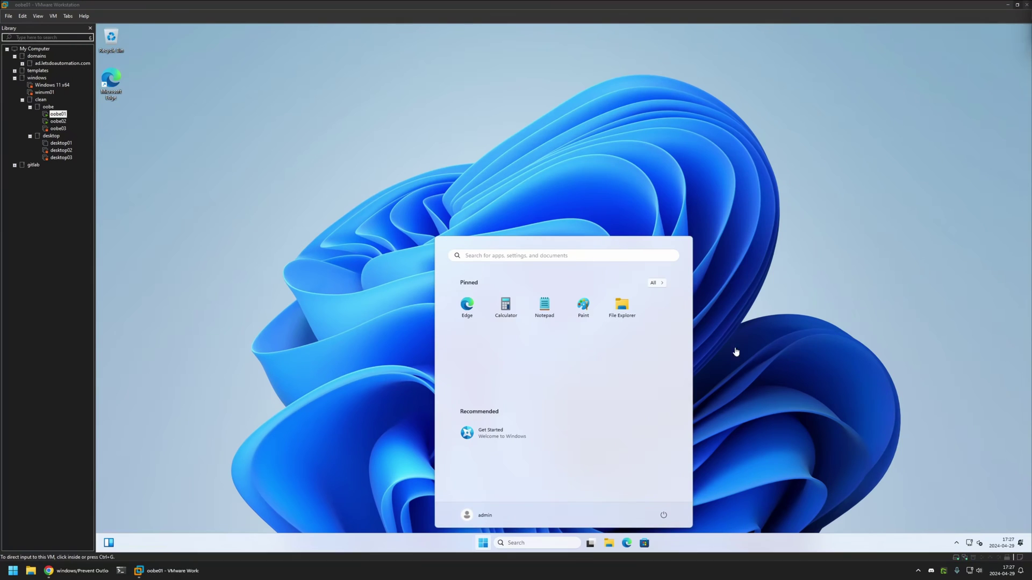
pyautogui.click(653, 370)
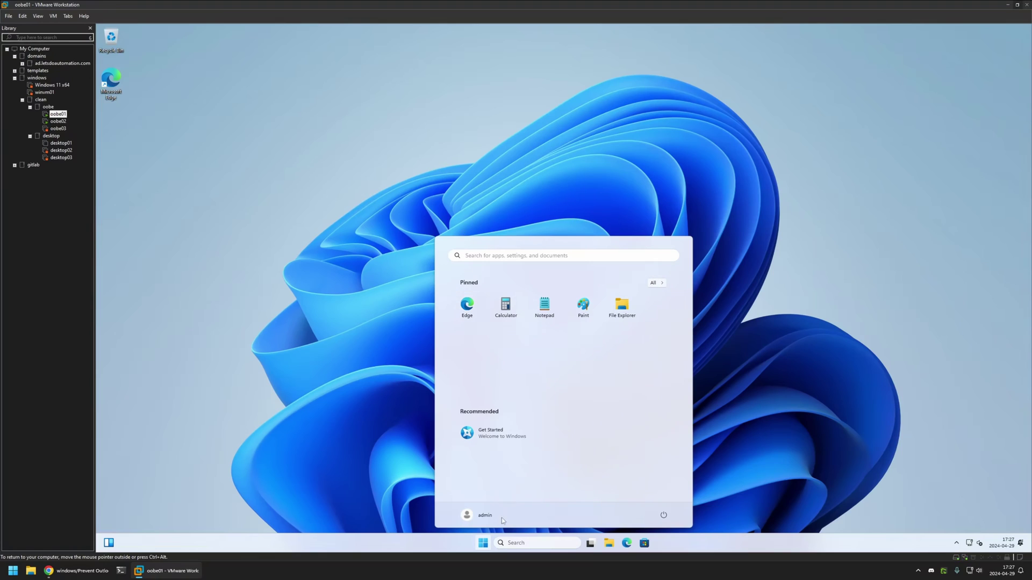
pyautogui.click(482, 544)
pyautogui.click(482, 544)
pyautogui.write('setti')
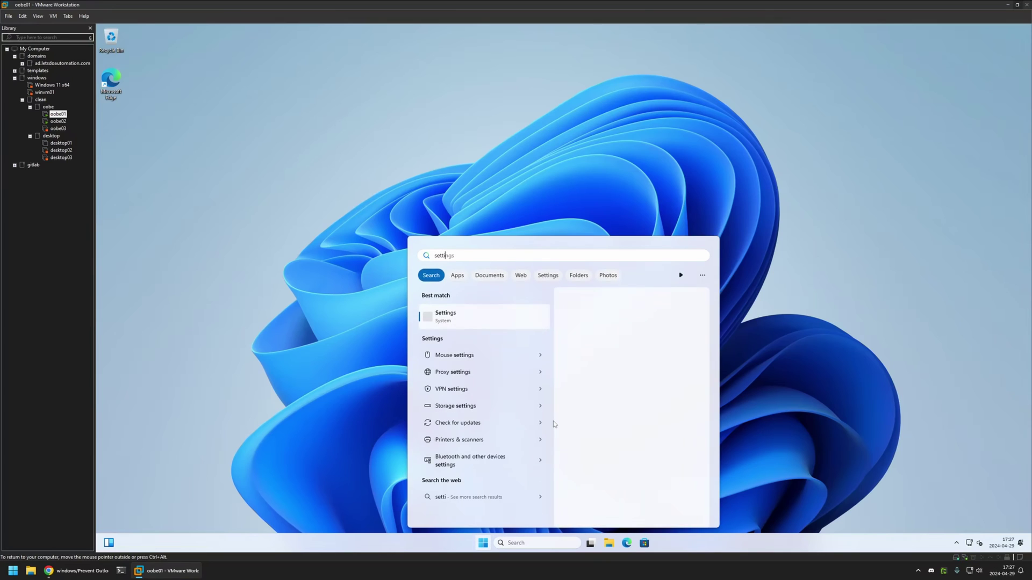
pyautogui.press('Return')
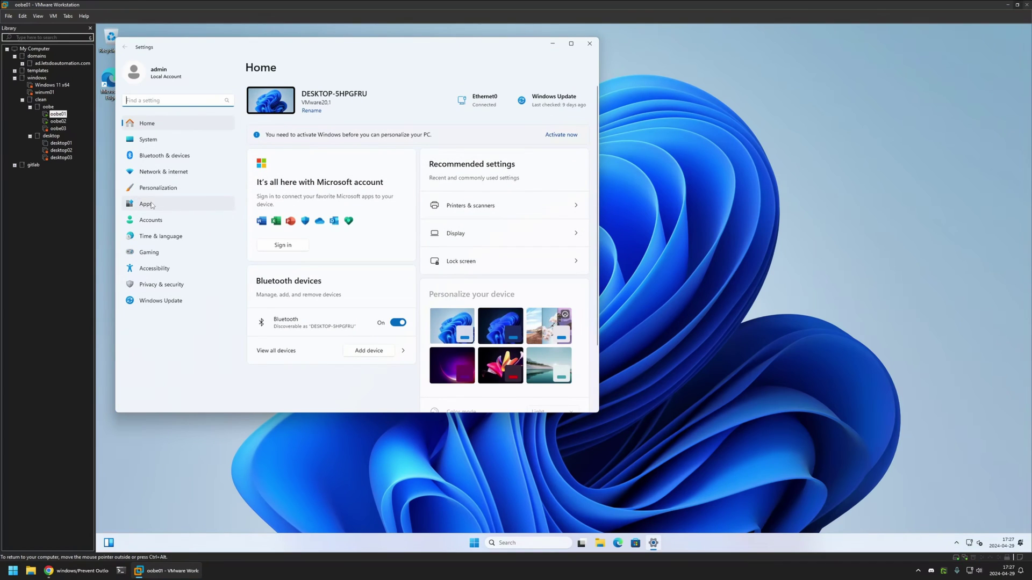
# Search the installed apps in Settings for "out" to check for Outlook, and minimize the Settings window
pyautogui.click(209, 206)
pyautogui.click(337, 97)
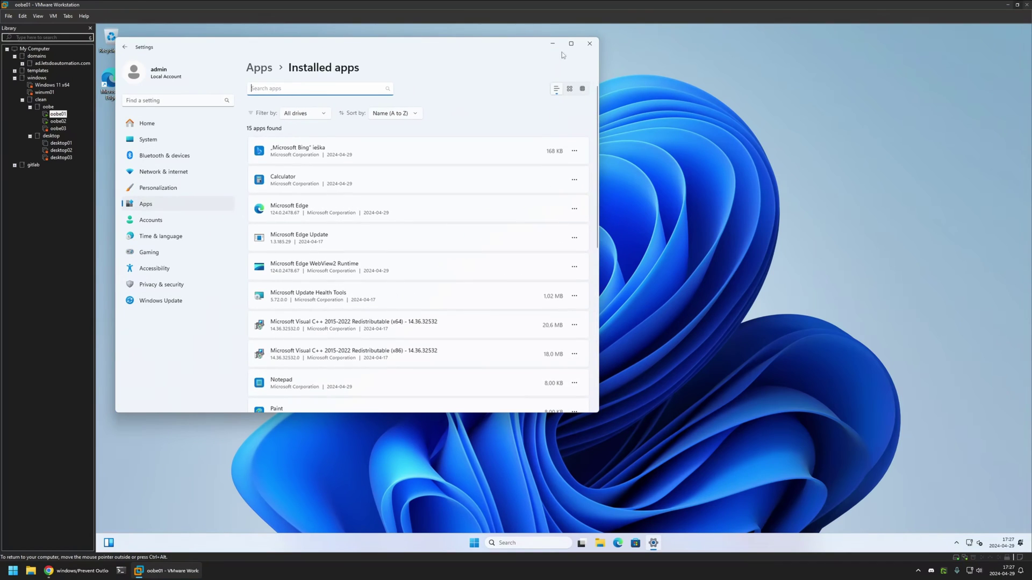
pyautogui.write('out')
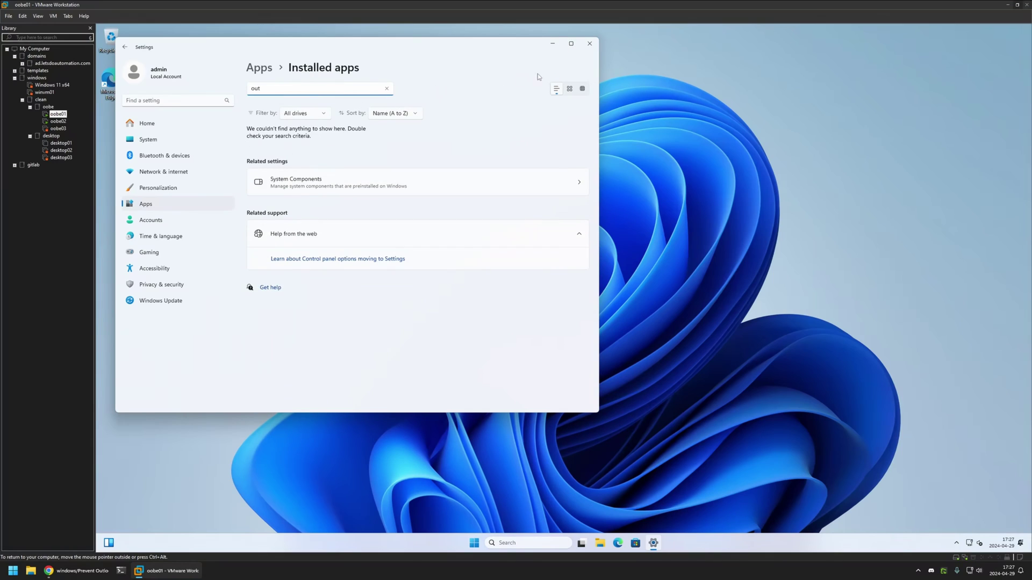
pyautogui.click(553, 46)
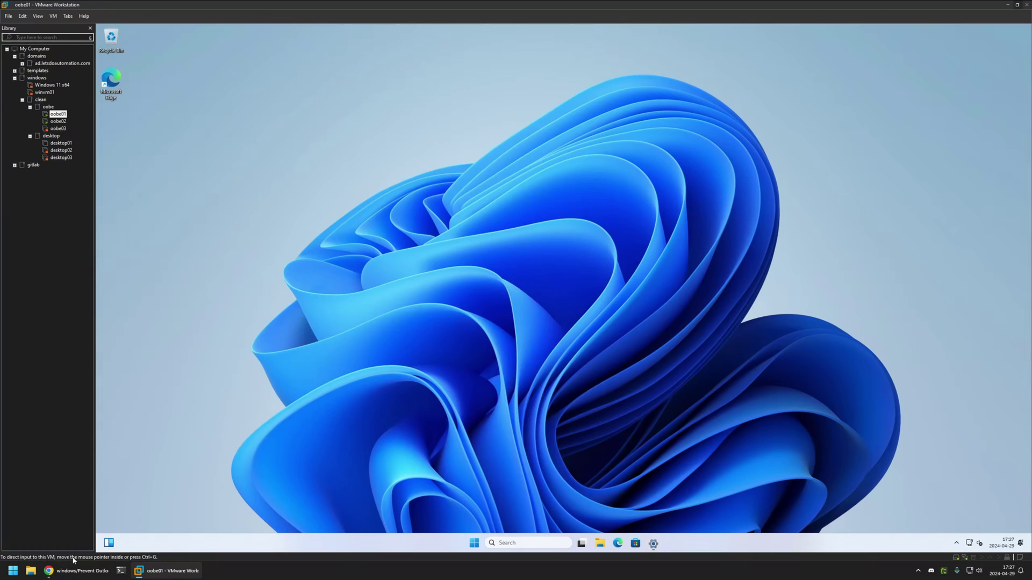
# Switch to Chrome and highlight the 30-minute installation timing in the Important note of the Update Orchestrator API article
pyautogui.click(78, 570)
pyautogui.click(156, 8)
pyautogui.scroll(-1, 445, 293)
pyautogui.scroll(6, 445, 294)
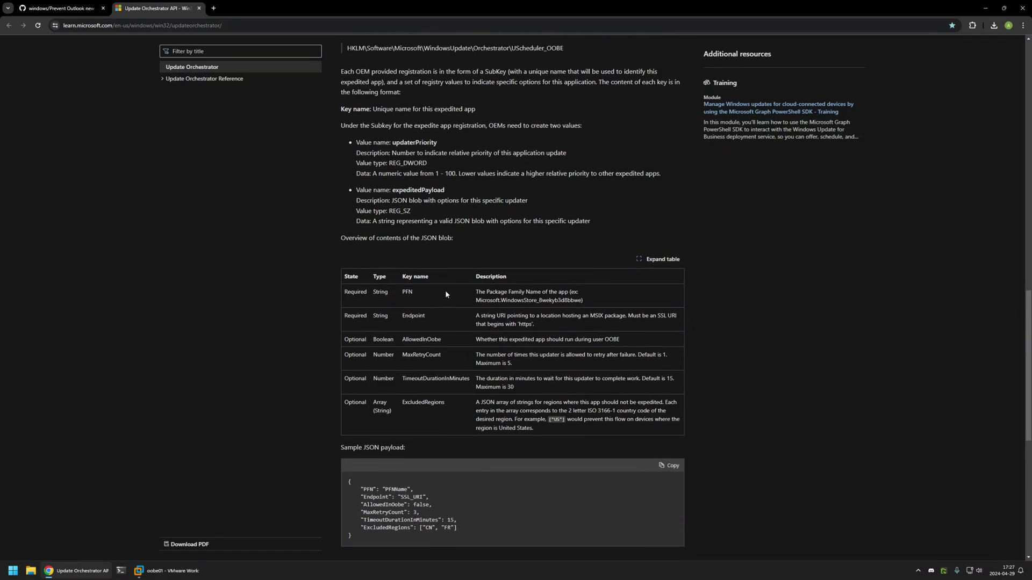
pyautogui.moveTo(540, 234); pyautogui.dragTo(620, 234)
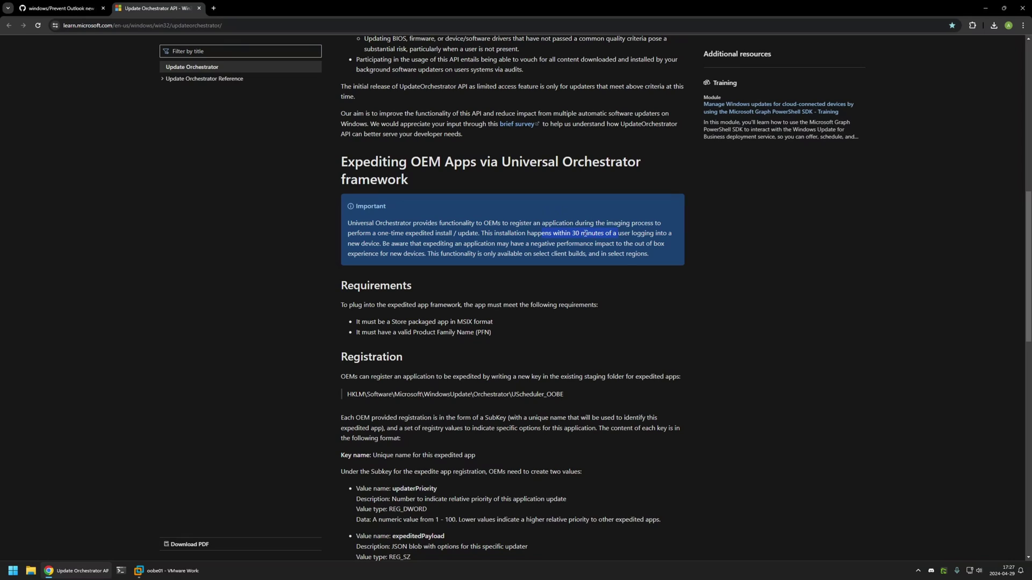
# Highlight "within 30 minutes" in the article's Important note, and open Windows Settings in the oobe02 virtual machine
pyautogui.moveTo(546, 234); pyautogui.dragTo(605, 235)
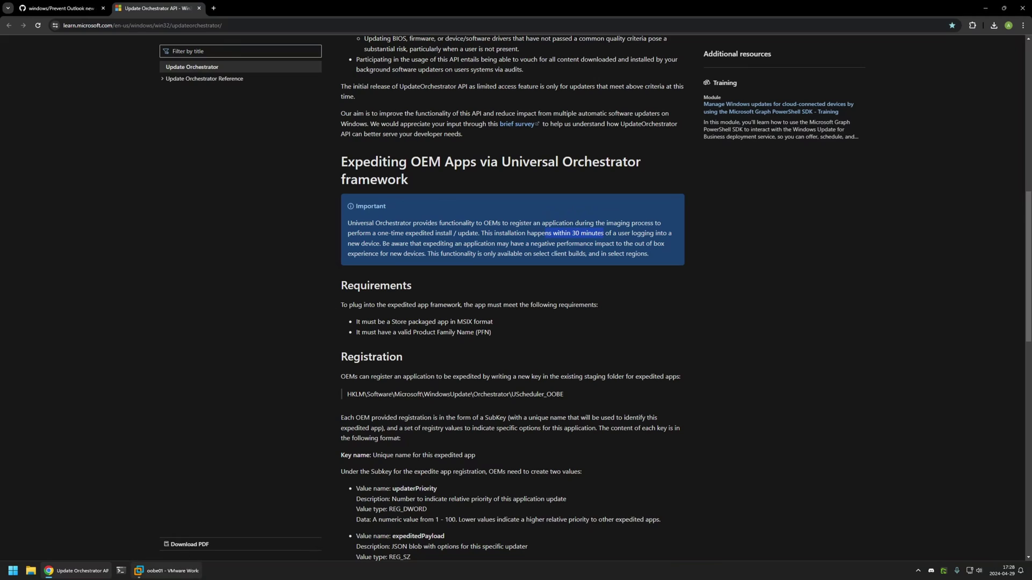
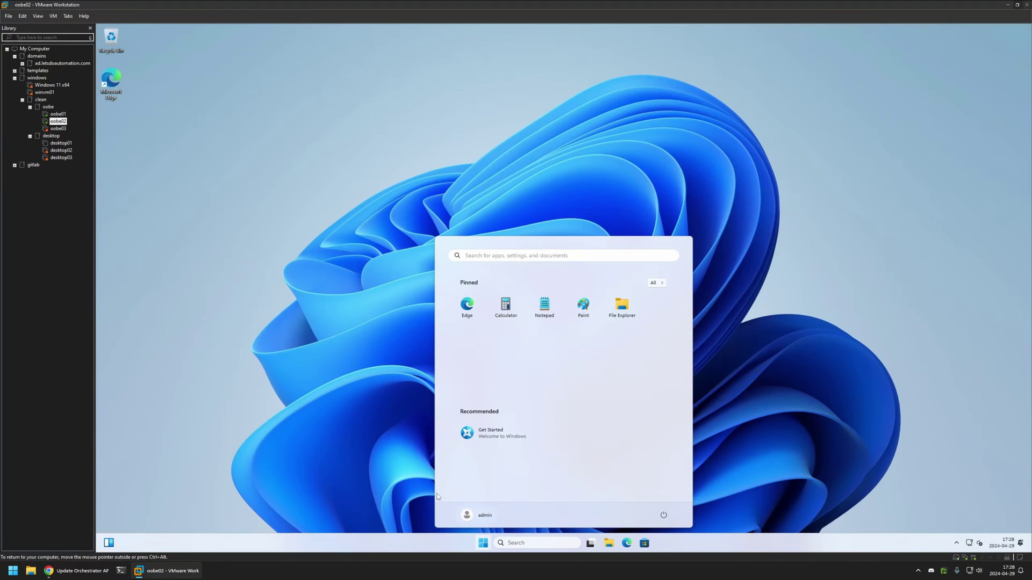
pyautogui.click(486, 539)
pyautogui.click(486, 537)
pyautogui.write('settings')
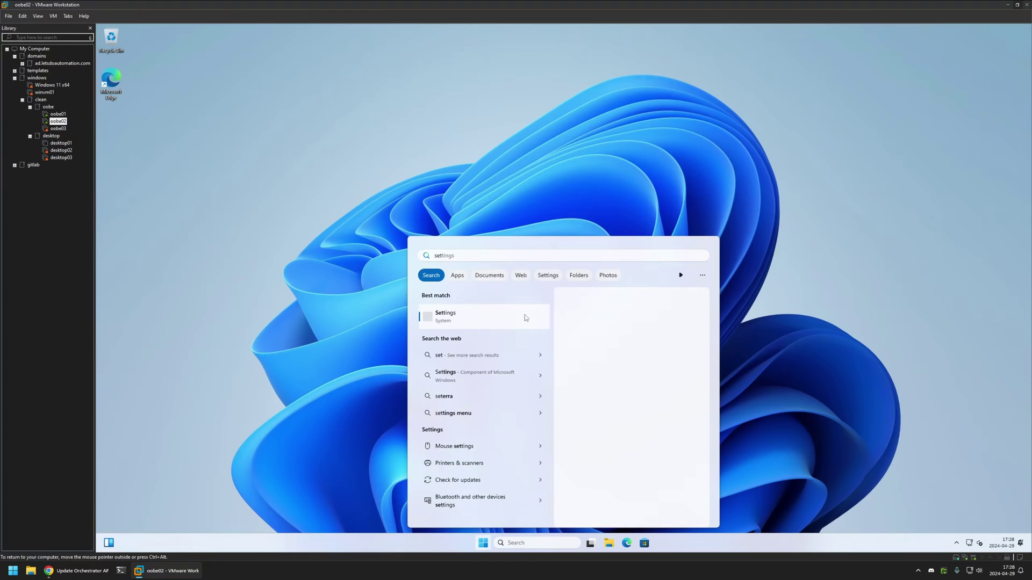
pyautogui.click(525, 318)
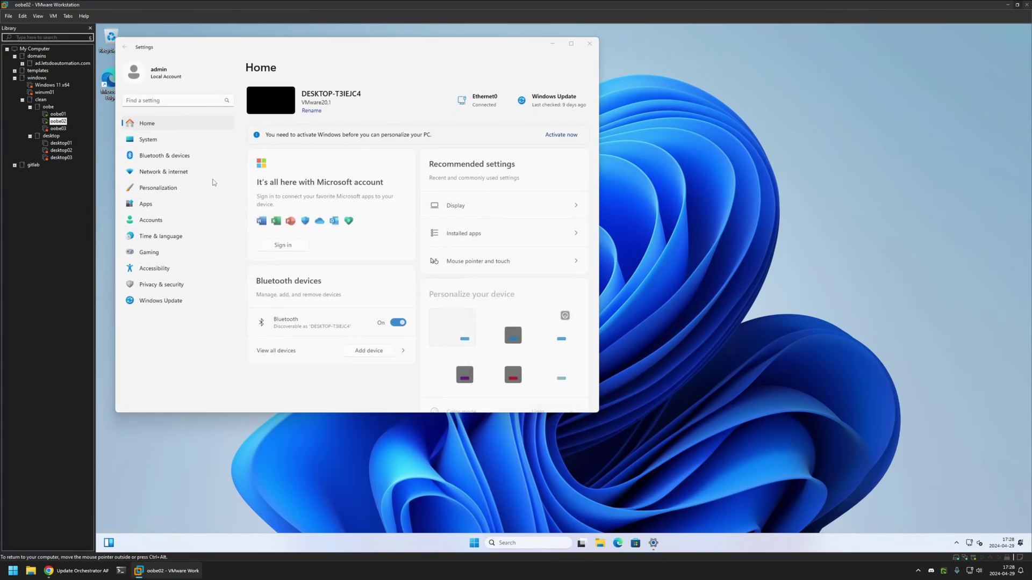
# Search the installed apps on oobe02 for "out" to check for Outlook, and maximize the Settings window
pyautogui.click(215, 204)
pyautogui.click(321, 99)
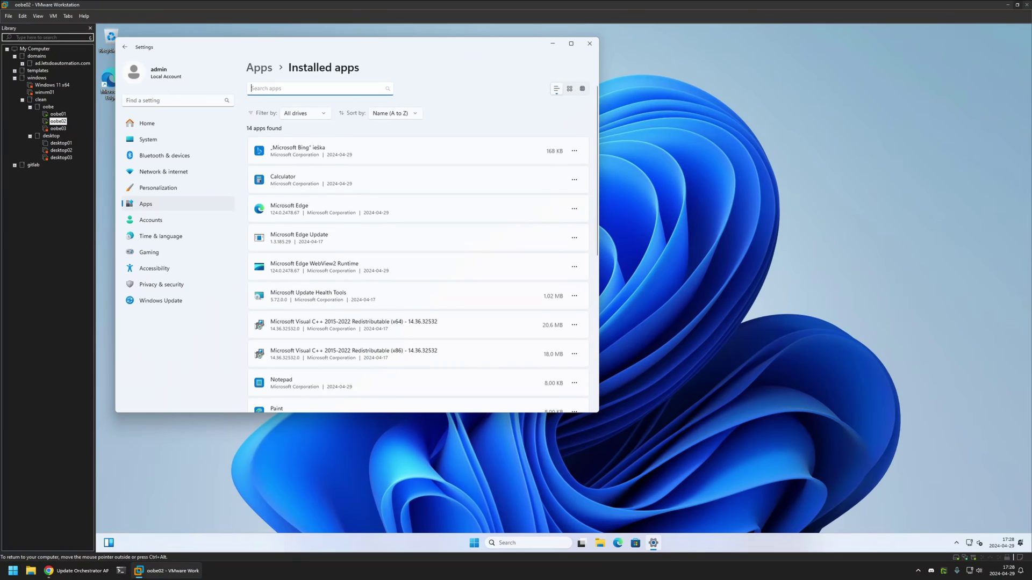
pyautogui.write('out')
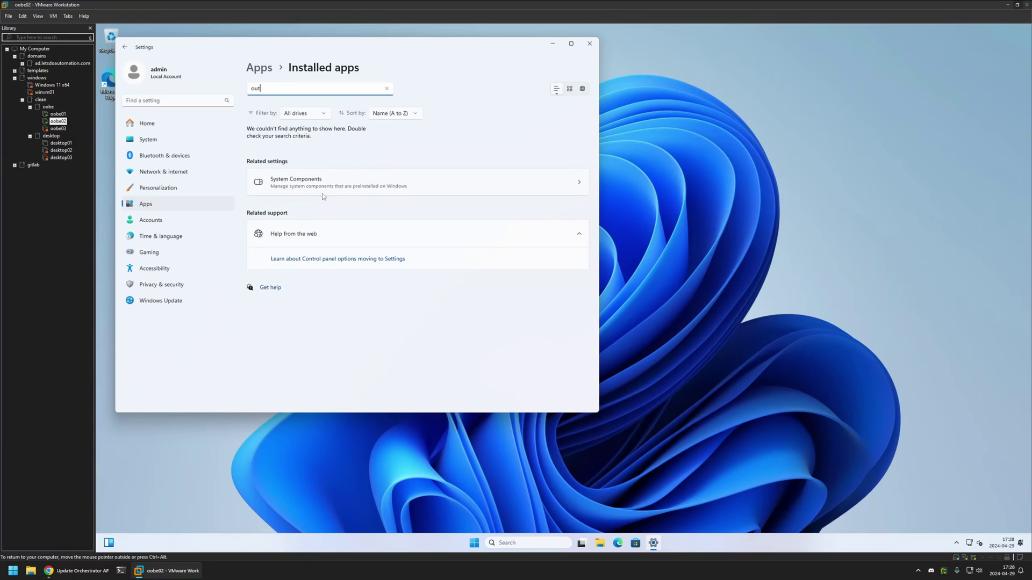
pyautogui.click(571, 44)
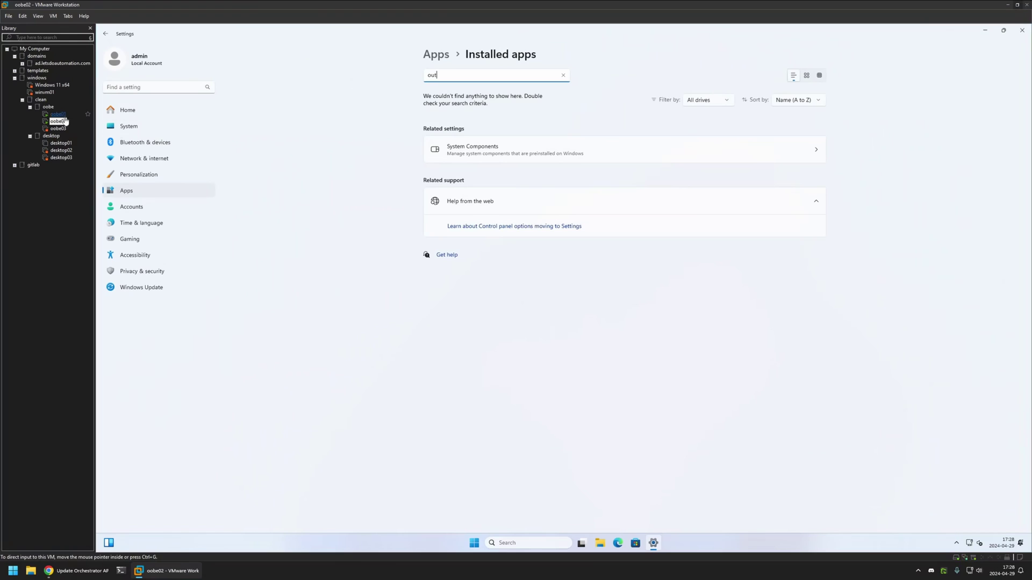
# Open Task Manager on oobe02, maximize it, and show the CPU performance graph
pyautogui.rightClick(354, 544)
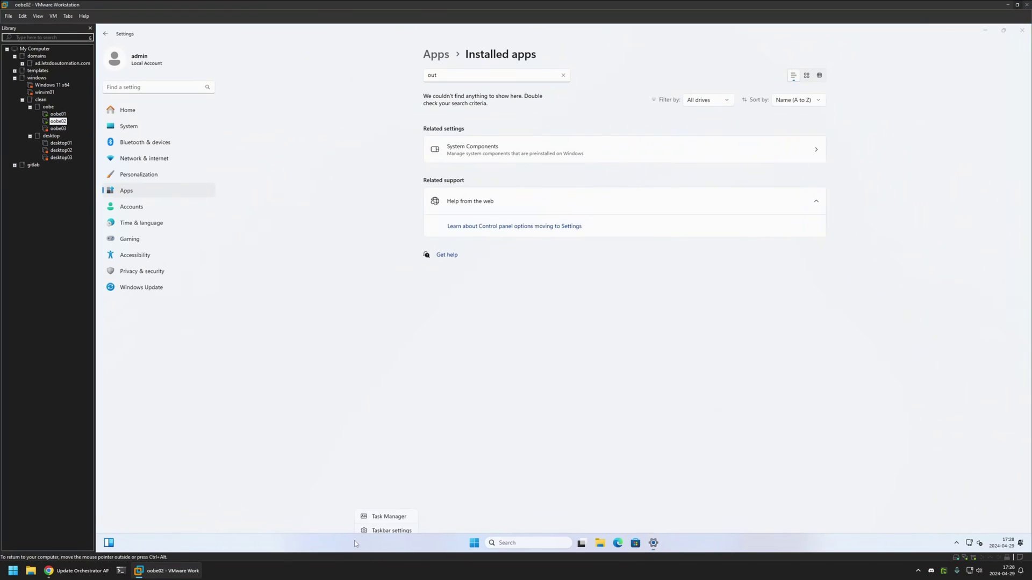
pyautogui.click(379, 510)
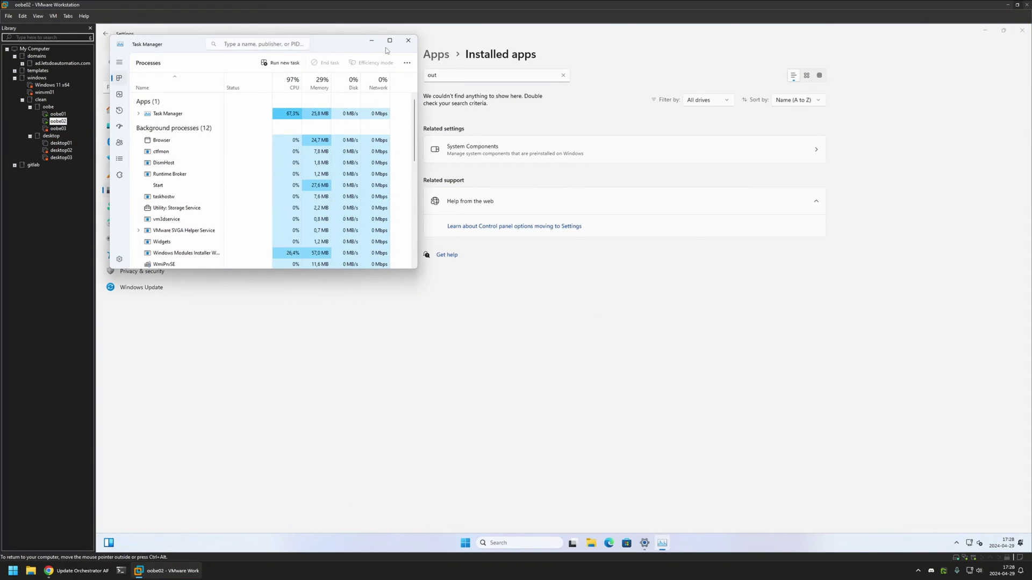
pyautogui.click(390, 40)
pyautogui.click(106, 80)
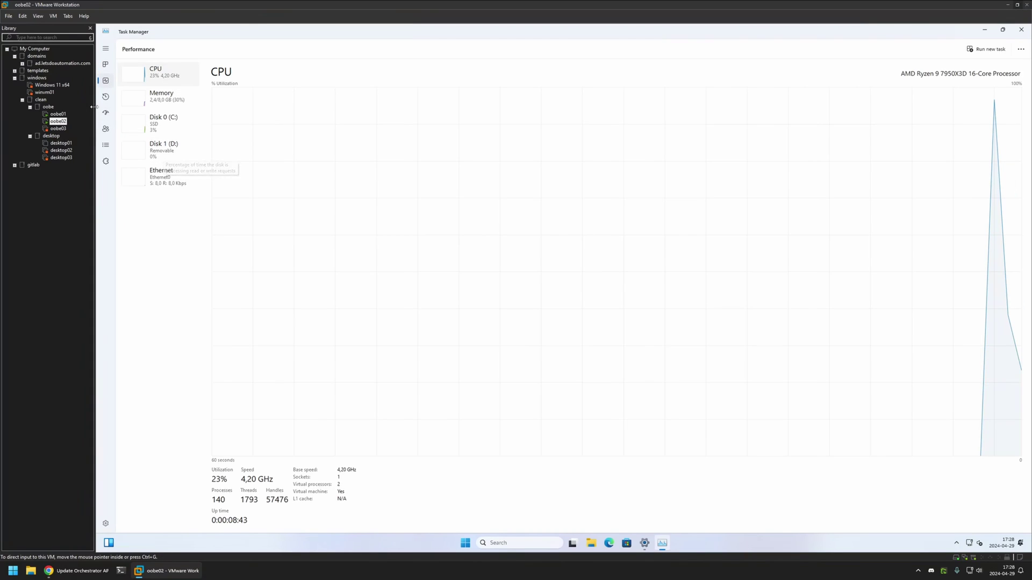
# Switch to the oobe01 virtual machine and check its Start menu and full app list for Outlook and Dev Home
pyautogui.click(58, 114)
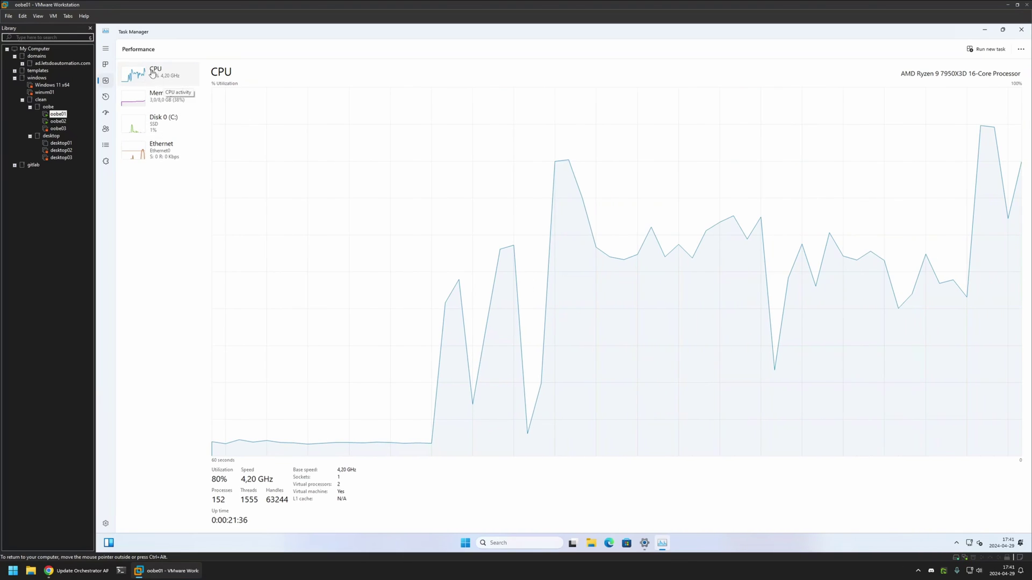
pyautogui.click(465, 543)
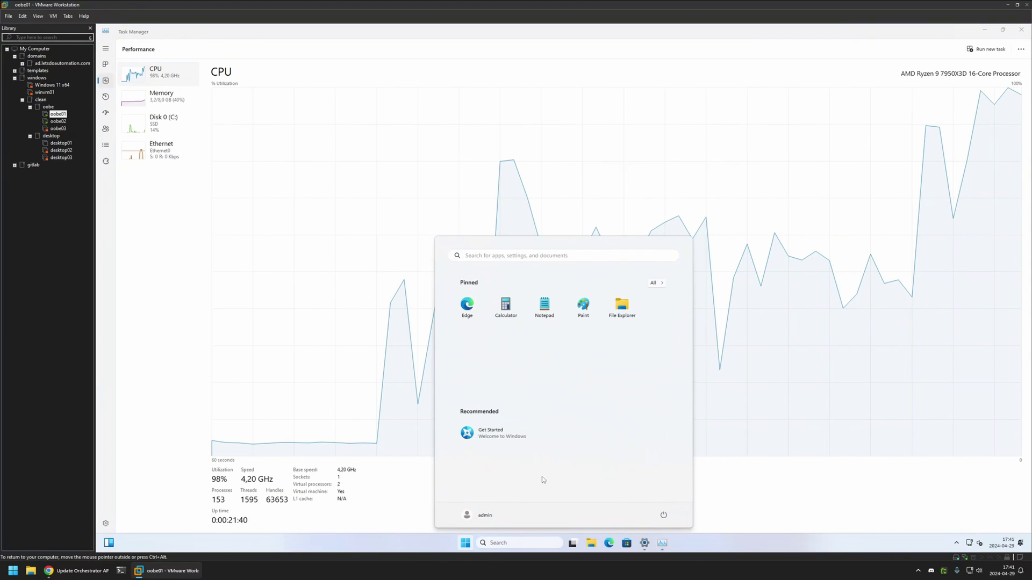
pyautogui.click(510, 195)
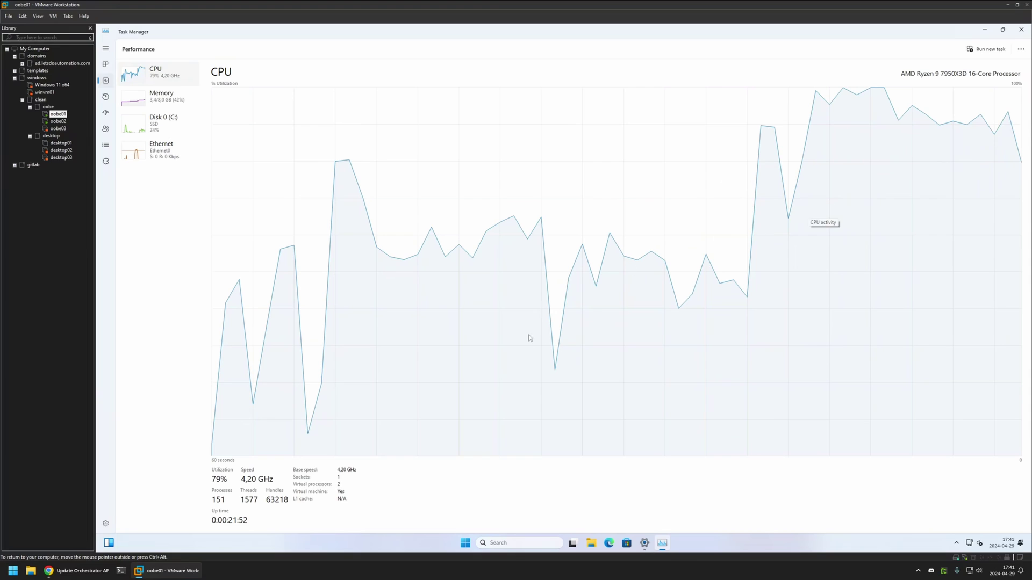
pyautogui.click(466, 543)
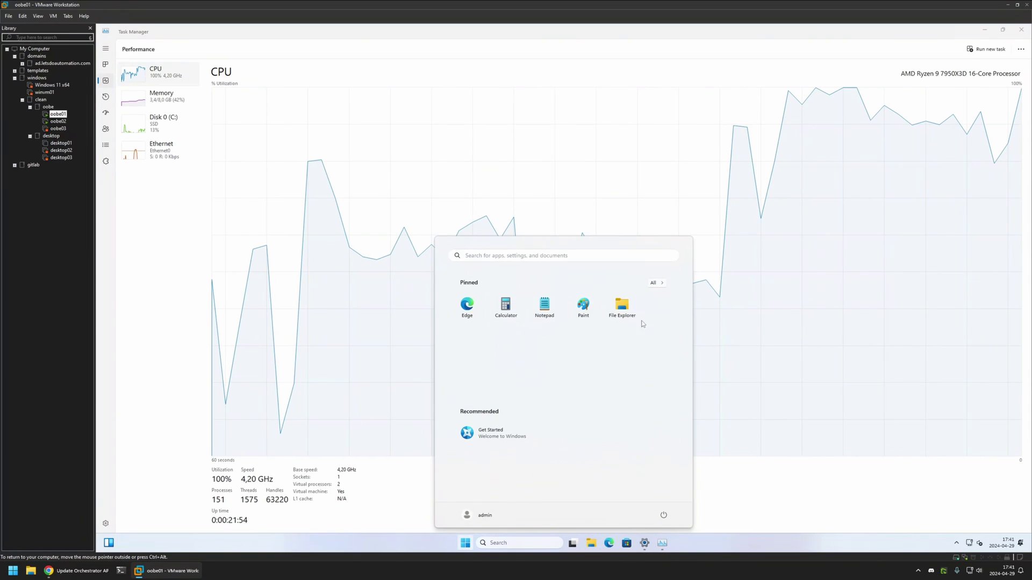
pyautogui.click(657, 283)
pyautogui.scroll(3, 544, 353)
# Bring up Windows Settings on oobe01, move its window aside, and clear the installed apps search
pyautogui.click(524, 256)
pyautogui.write('s')
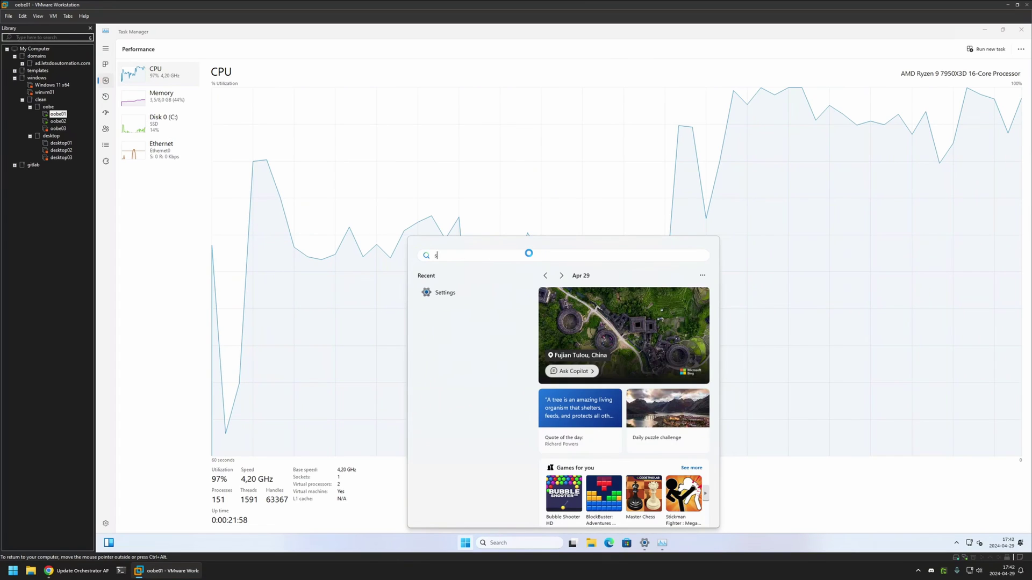
pyautogui.write('out')
pyautogui.moveTo(349, 44); pyautogui.dragTo(619, 111)
pyautogui.hotkey('ctrl', 'a')
pyautogui.press('BackSpace')
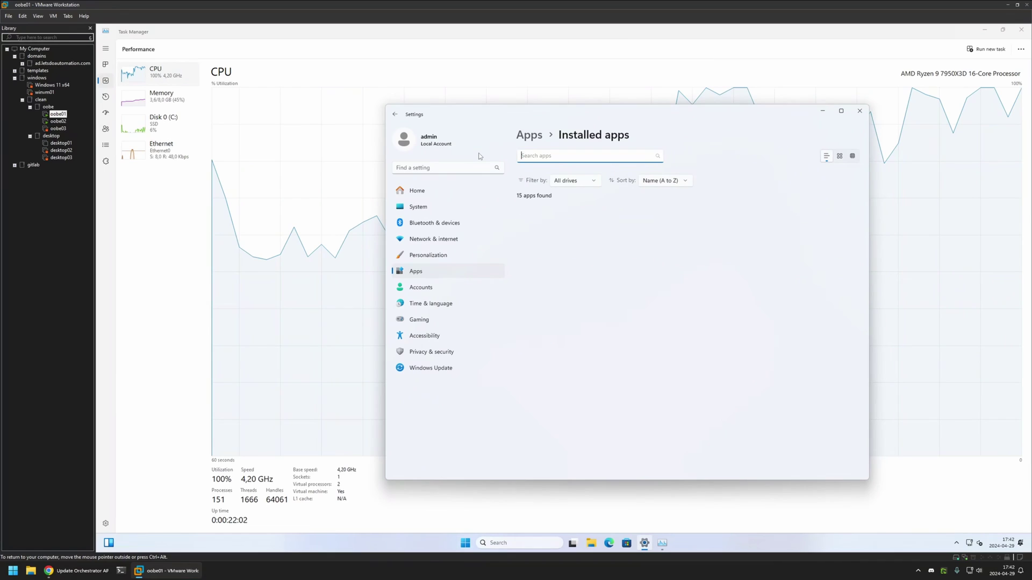
# Reload the Installed apps list on oobe01, search it for "out", and bring Task Manager back to the front
pyautogui.click(431, 273)
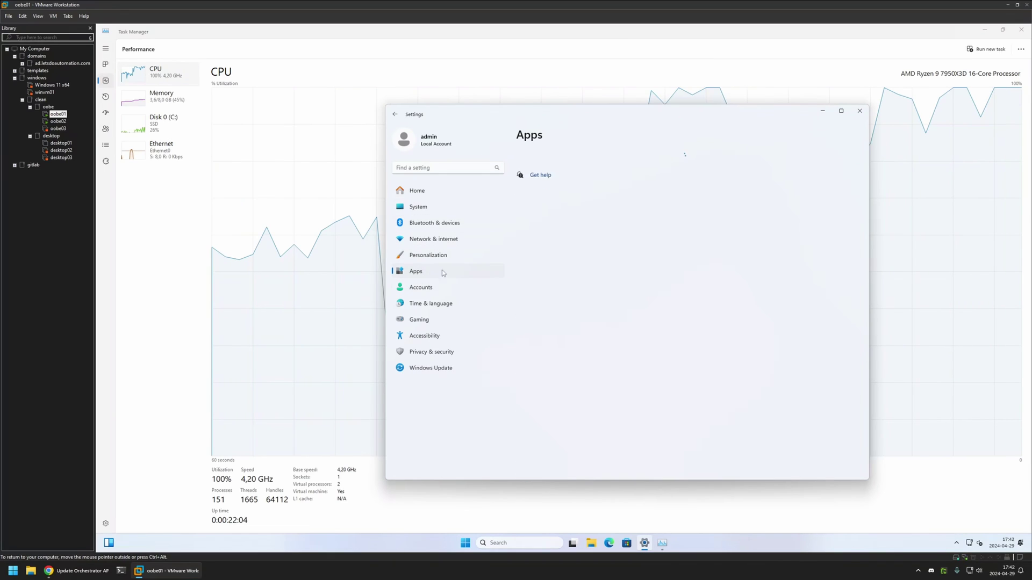
pyautogui.click(603, 166)
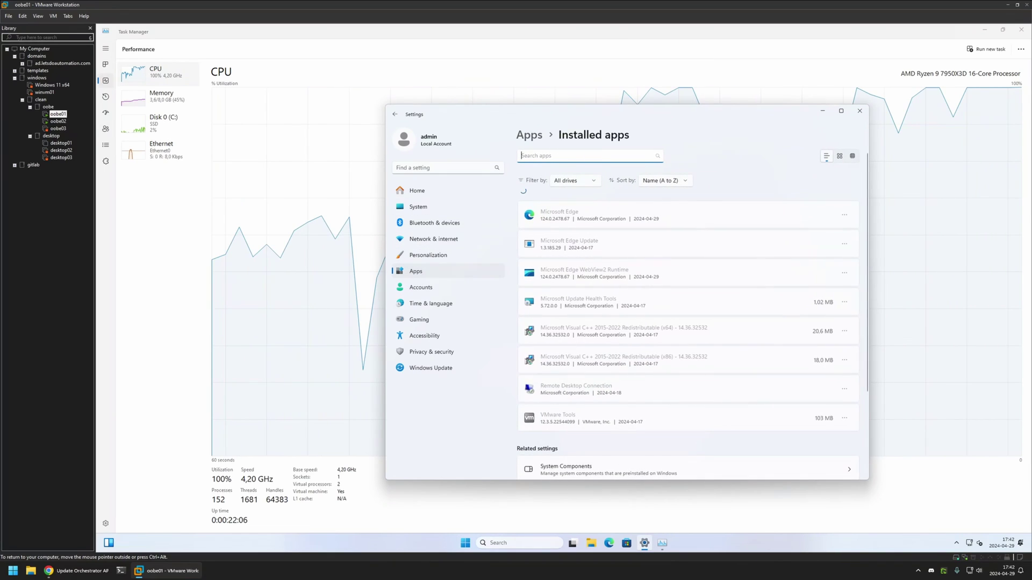
pyautogui.write('out')
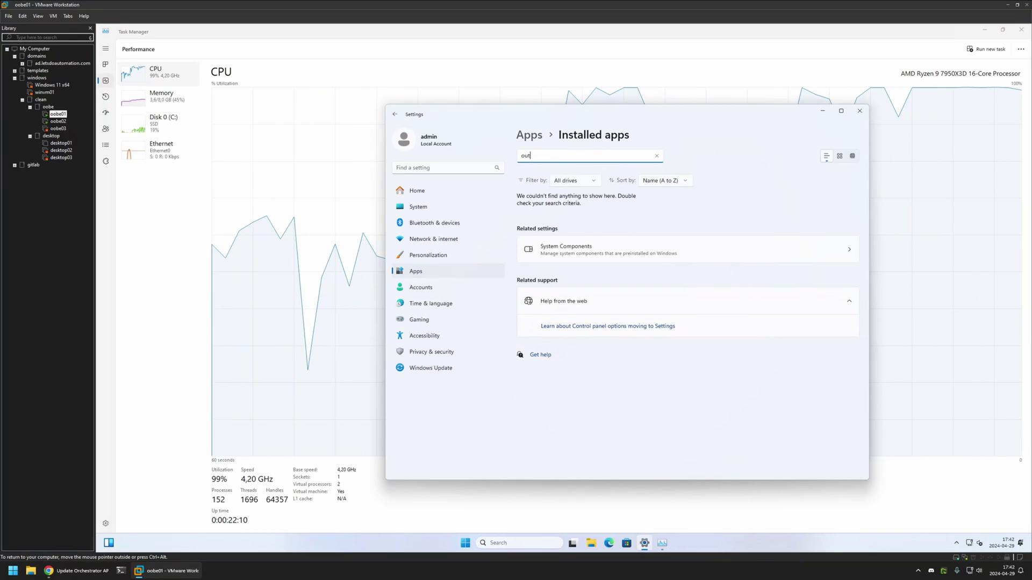
pyautogui.moveTo(555, 115); pyautogui.dragTo(639, 121)
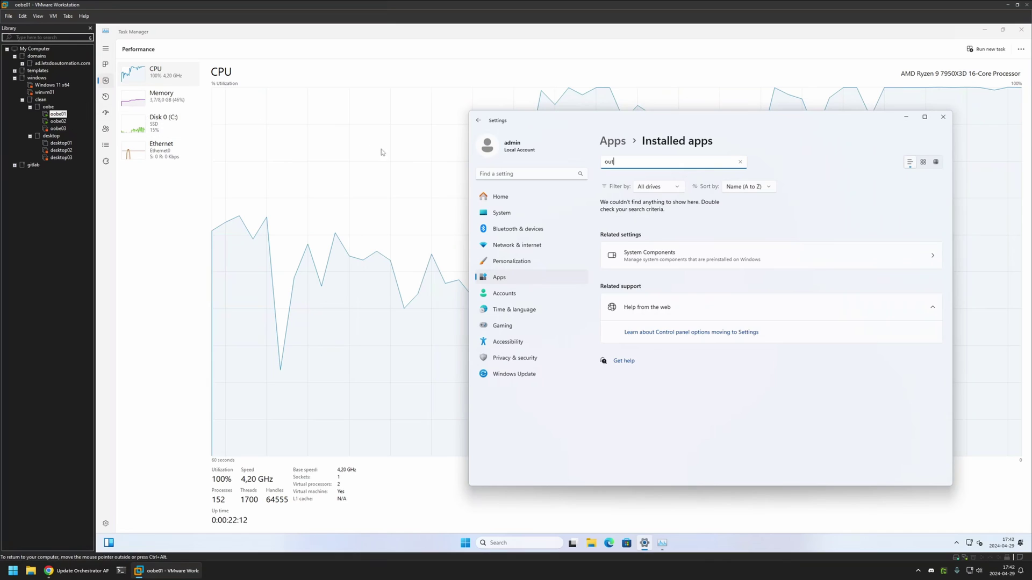
pyautogui.click(368, 151)
# Switch to oobe02 and check its Start menu, installed apps and System Components for Outlook and Dev Home
pyautogui.click(58, 122)
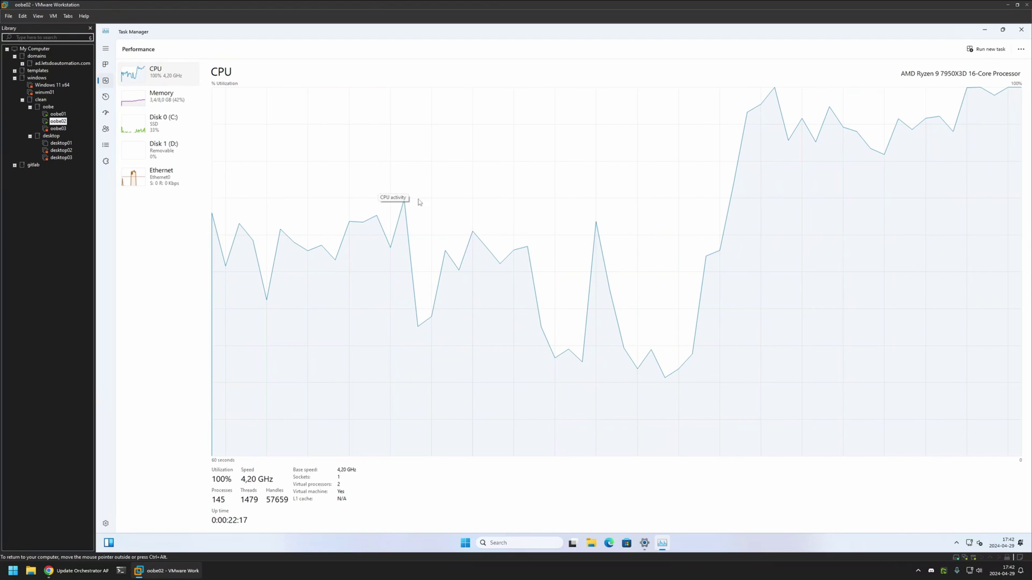
pyautogui.click(466, 541)
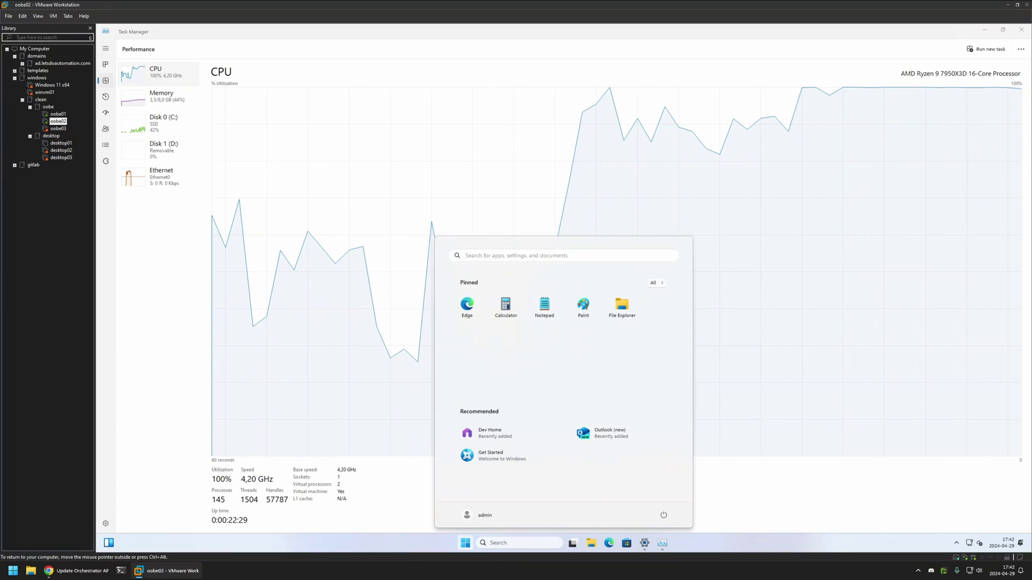
pyautogui.click(433, 292)
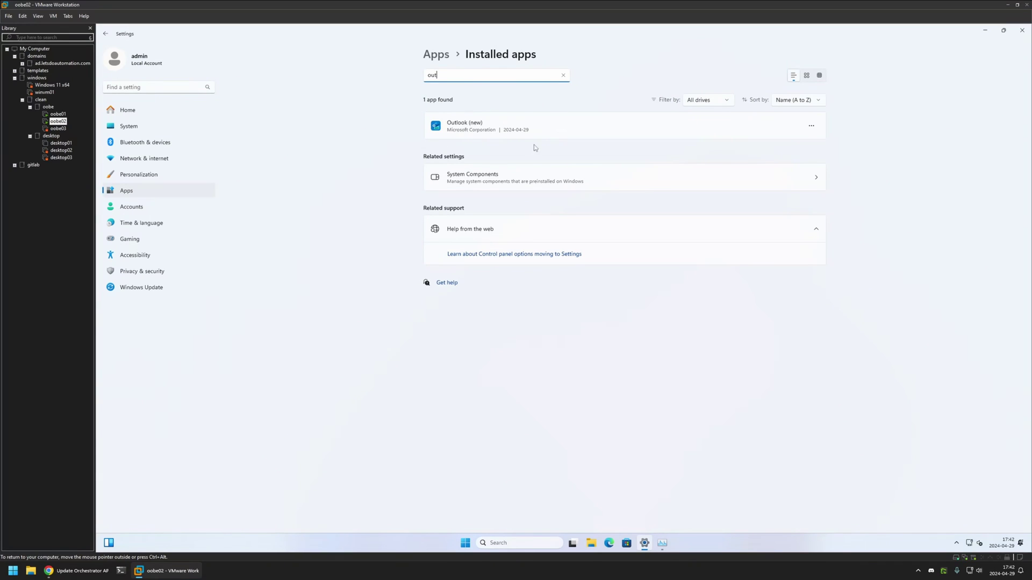
pyautogui.click(472, 175)
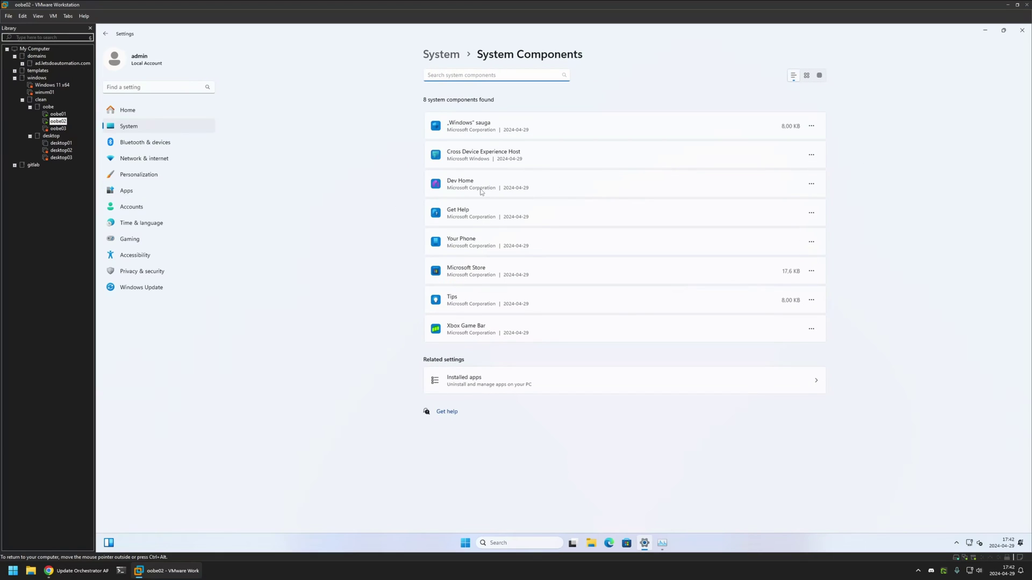
# Return to the oobe01 virtual machine and recheck its Start menu for recently added apps
pyautogui.click(59, 114)
pyautogui.click(404, 215)
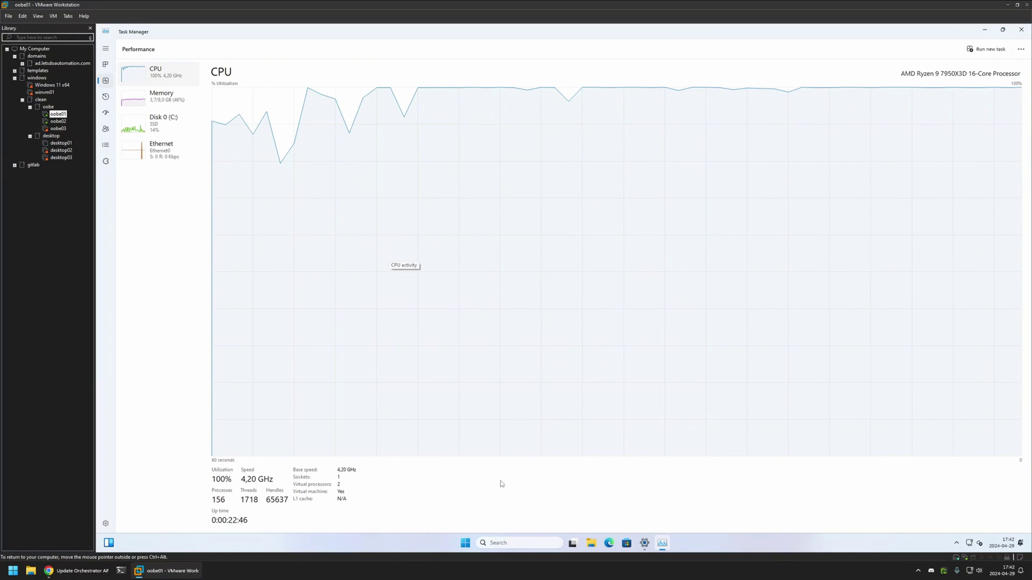
pyautogui.press('super')
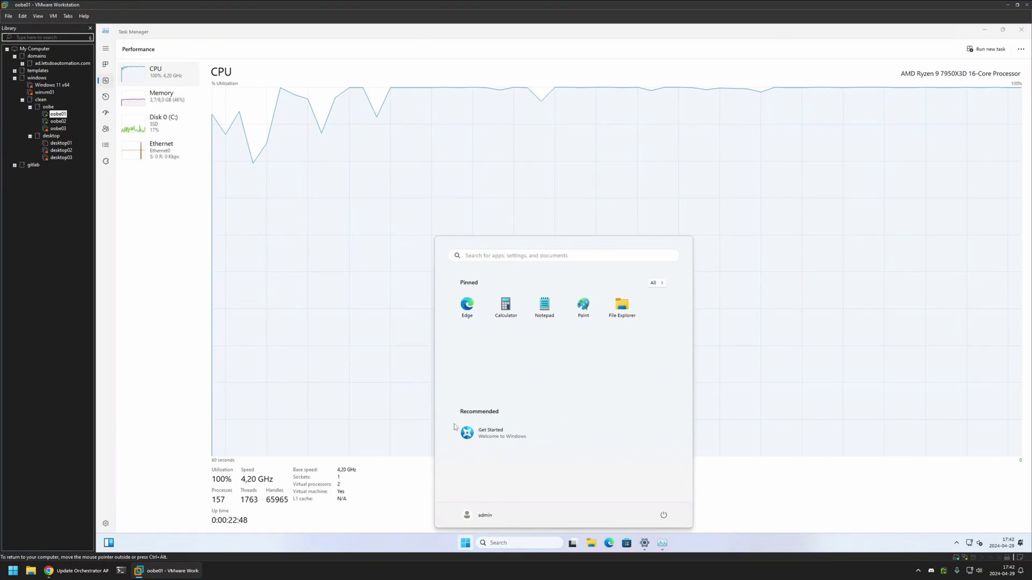